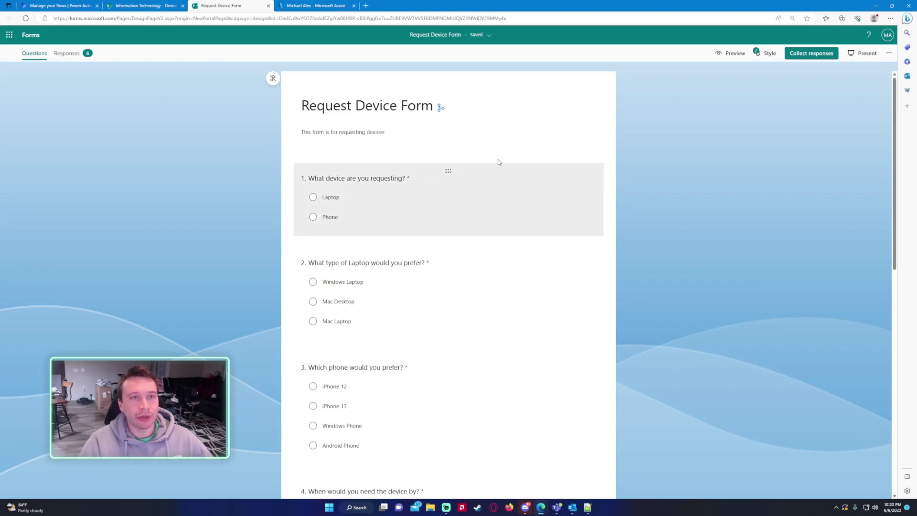
# - Review the Request Device Form questions, then preview it answering Laptop and Windows Laptop
pyautogui.scroll(-2, 424, 168)
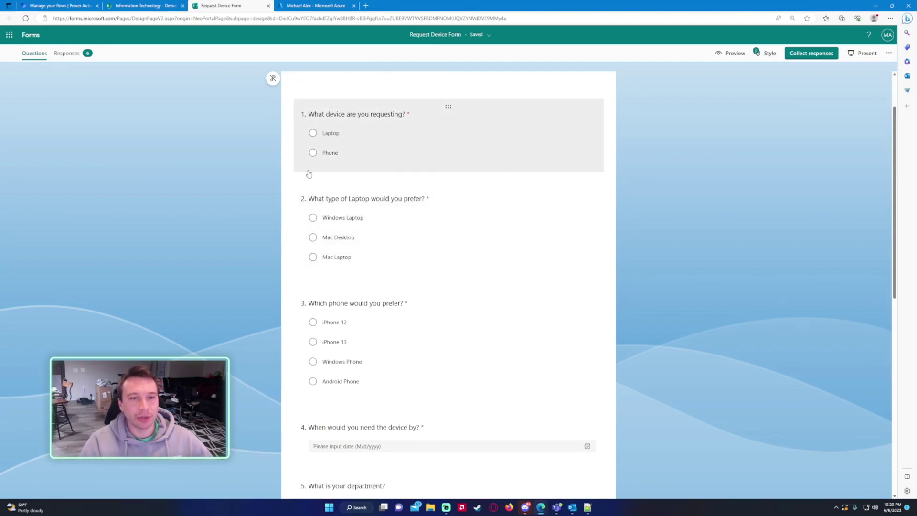
pyautogui.scroll(-4, 383, 201)
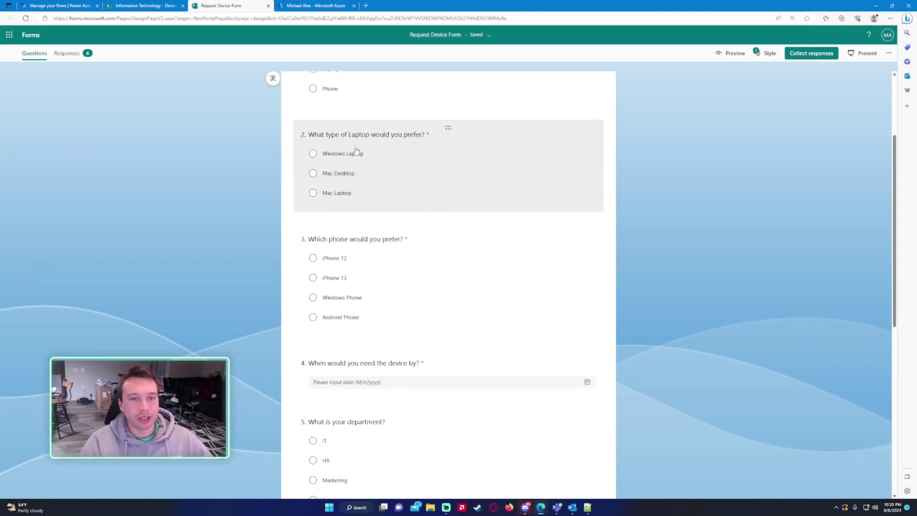
pyautogui.scroll(-1, 415, 176)
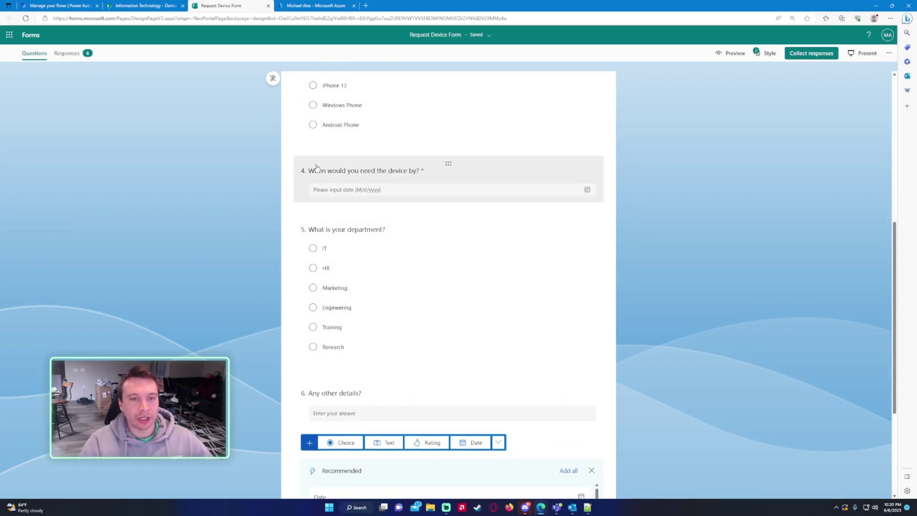
pyautogui.click(731, 53)
pyautogui.click(338, 184)
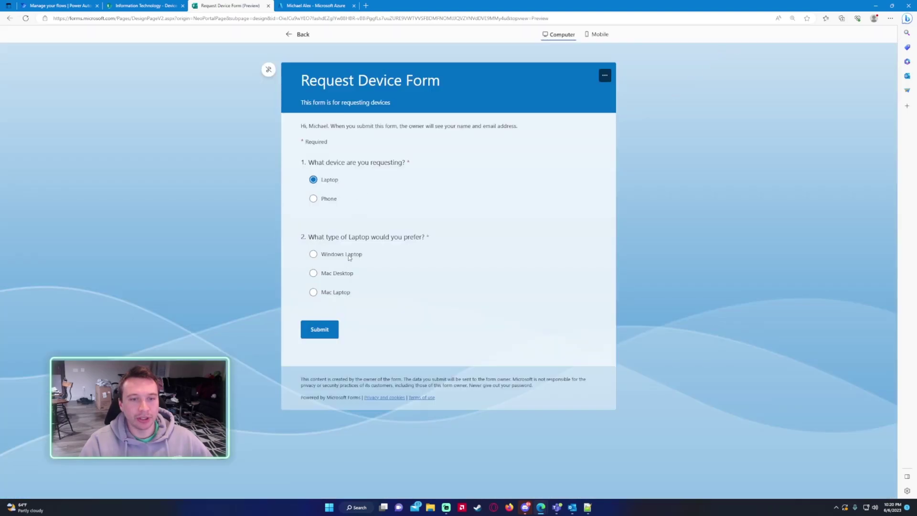
pyautogui.click(352, 255)
pyautogui.scroll(-4, 470, 296)
pyautogui.scroll(5, 476, 288)
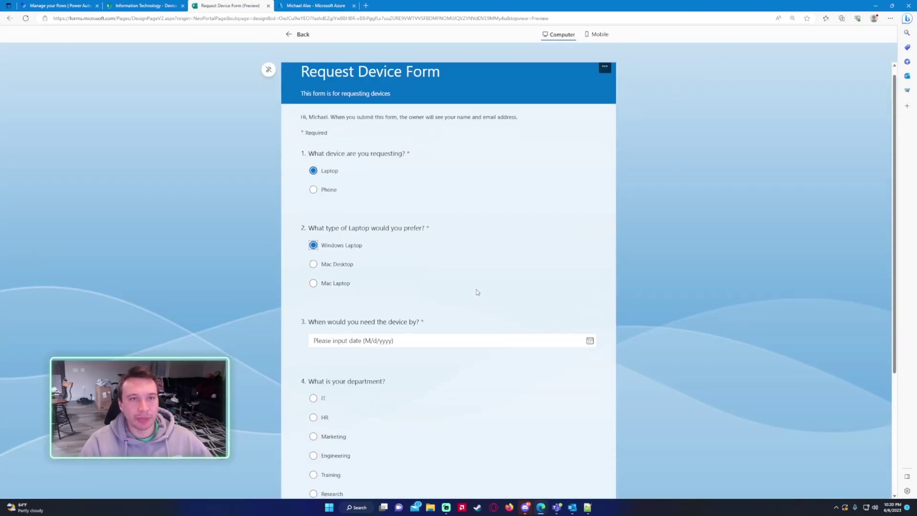
pyautogui.click(157, 4)
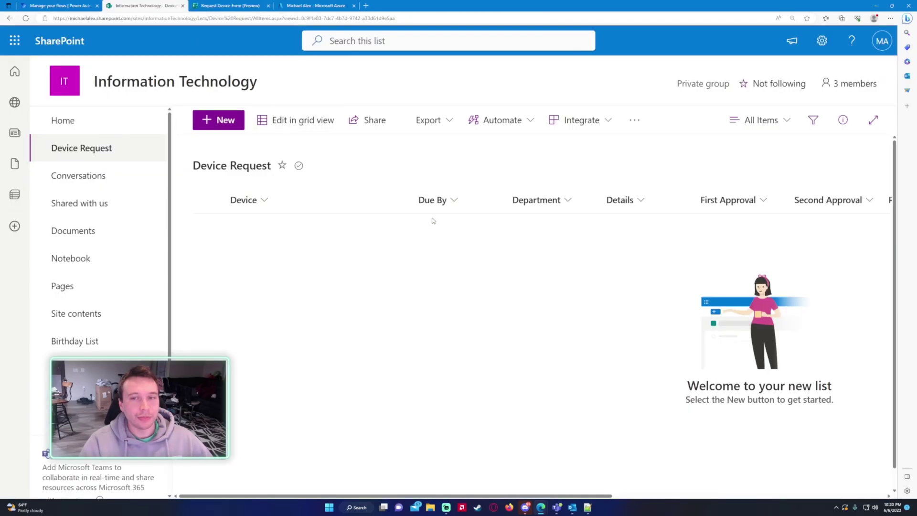
pyautogui.hotkey('ctrl', '-')
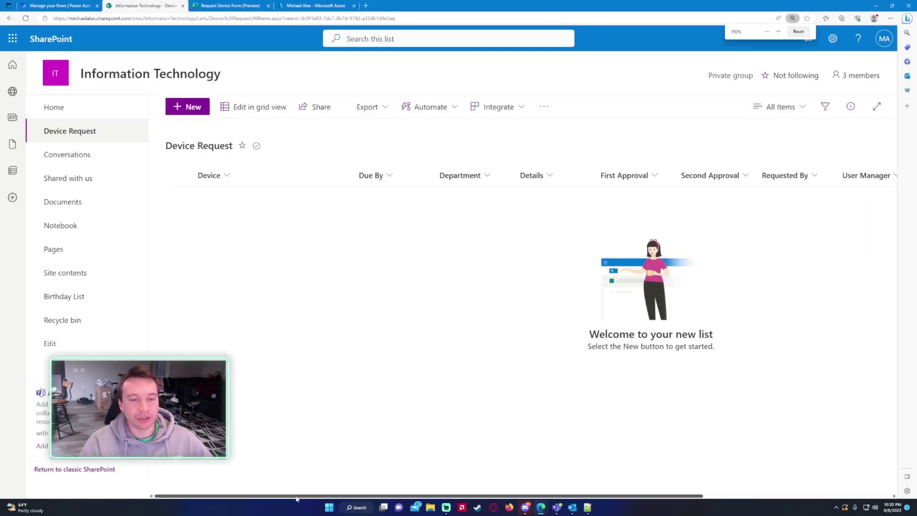
pyautogui.hscroll(5, 296, 482)
pyautogui.hscroll(-5, 225, 466)
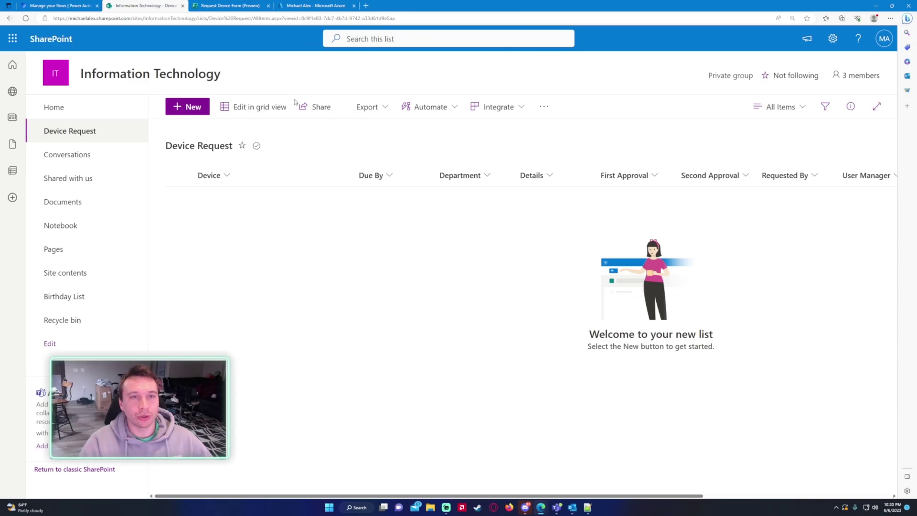
# - Open a user's profile properties in Azure AD and check their assigned manager
pyautogui.click(313, 5)
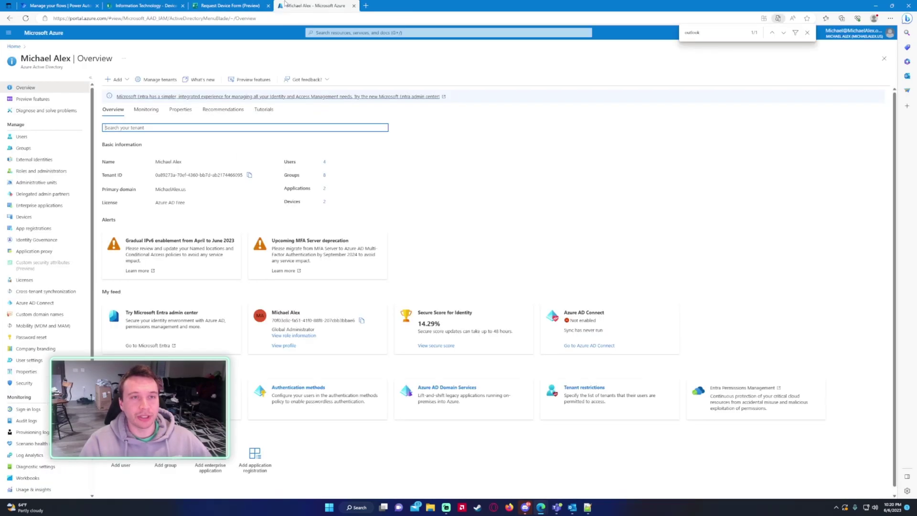
pyautogui.click(62, 143)
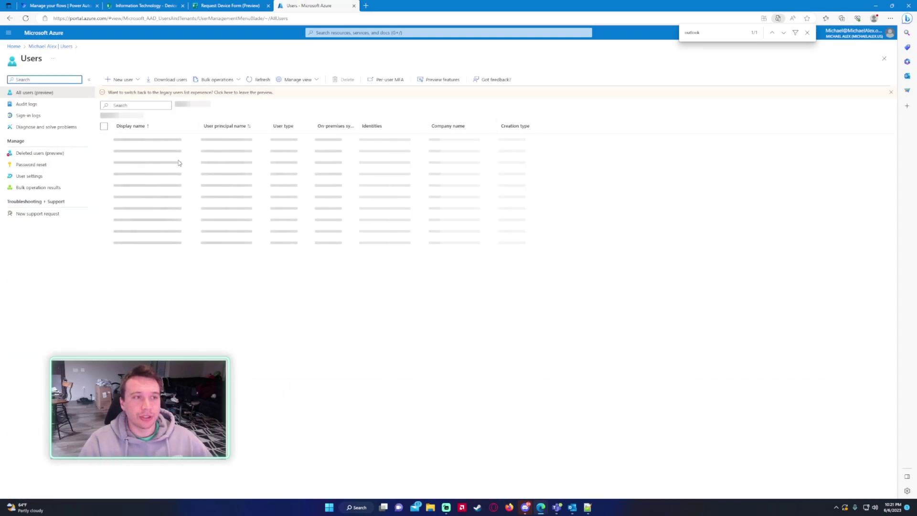
pyautogui.click(135, 164)
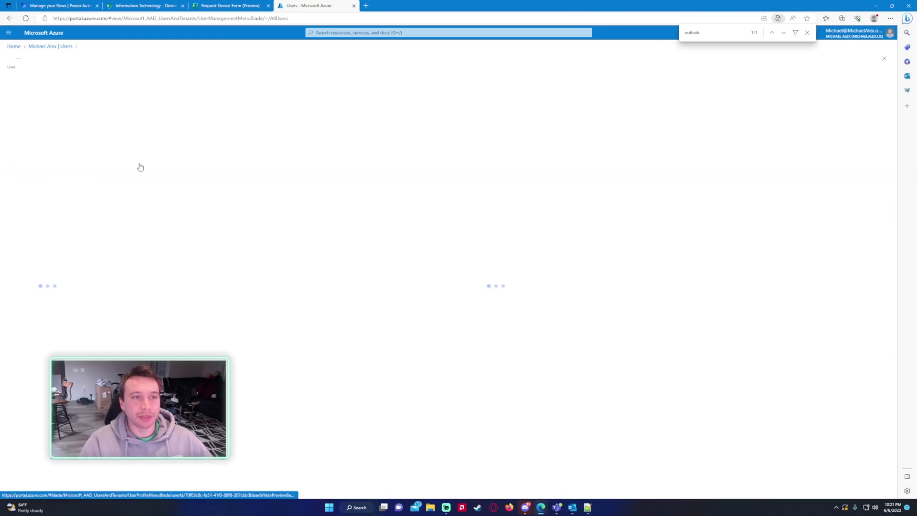
pyautogui.click(181, 97)
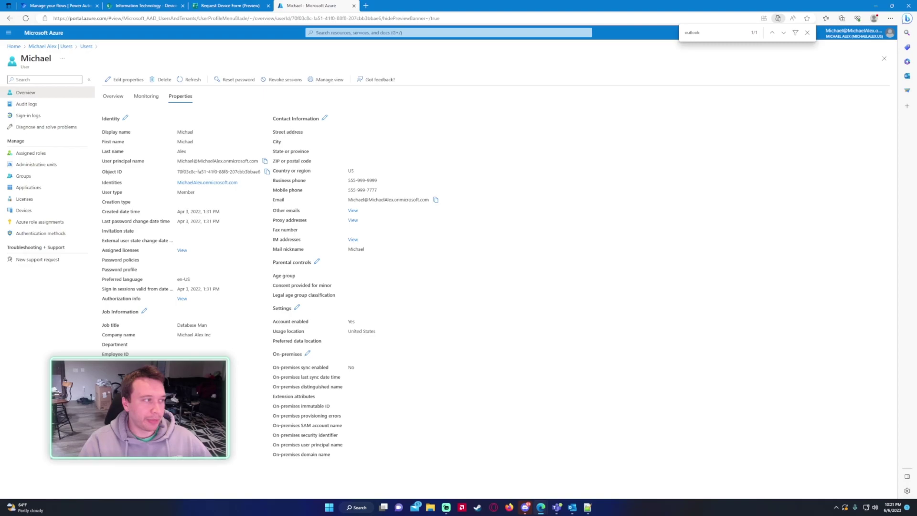
pyautogui.hotkey('ctrl', '+')
pyautogui.hotkey('ctrl', '+')
pyautogui.hotkey('ctrl', '+')
pyautogui.scroll(-3, 268, 402)
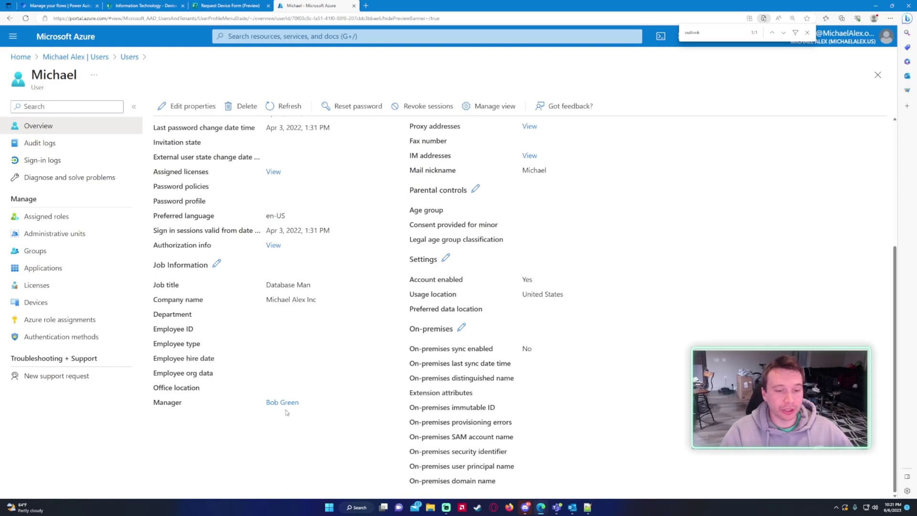
pyautogui.hotkey('ctrl', '-')
pyautogui.hotkey('ctrl', '-')
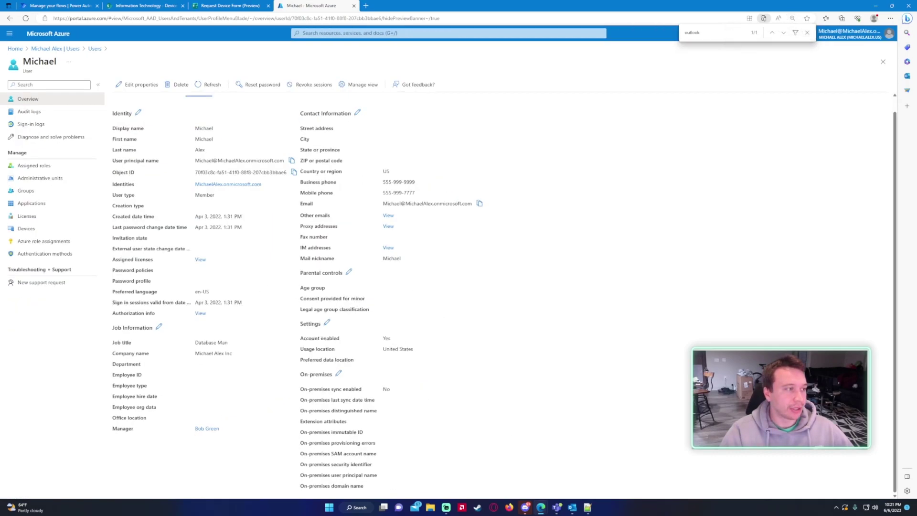
# - Start an automated cloud flow named 'Request Device Form Manager Approval' with the Forms new-response trigger
pyautogui.click(57, 5)
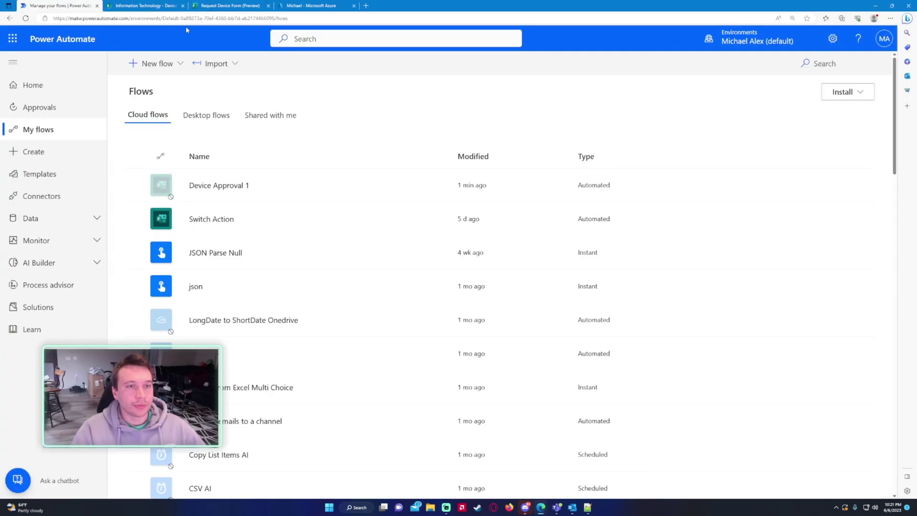
pyautogui.click(166, 65)
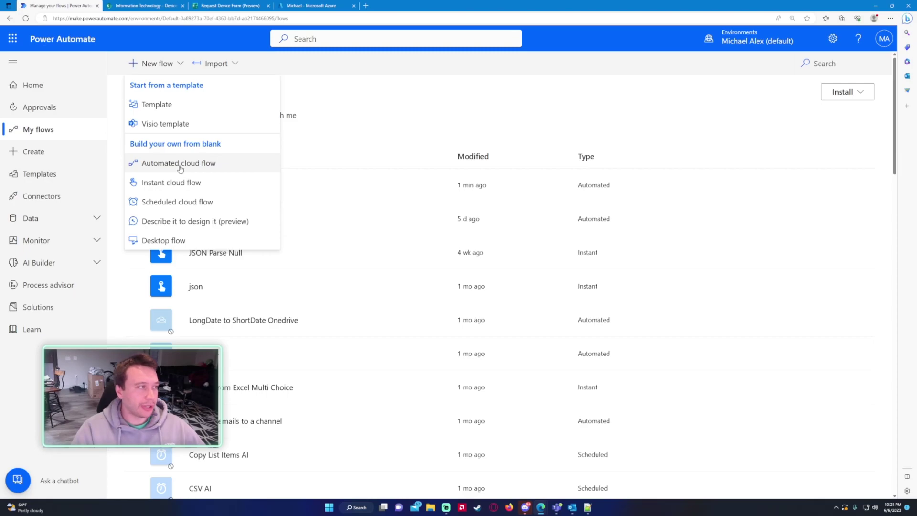
pyautogui.click(179, 167)
pyautogui.click(527, 160)
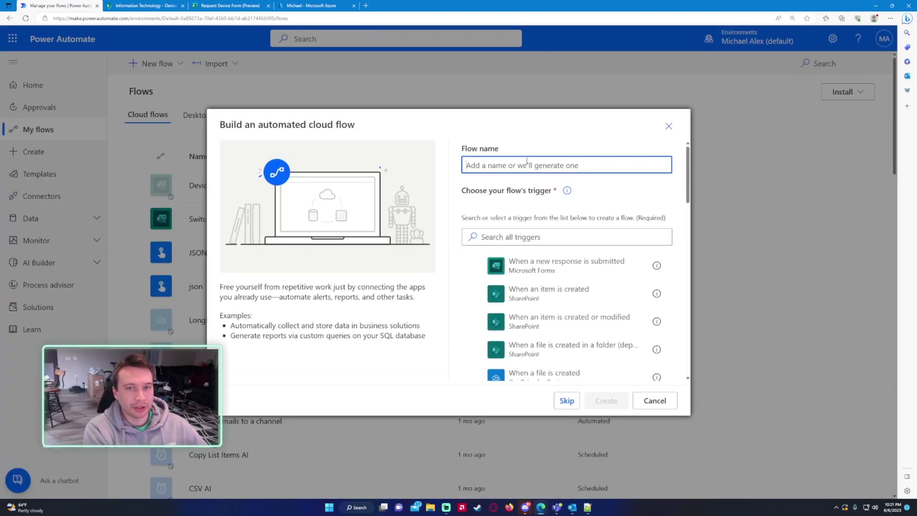
pyautogui.write('Reque')
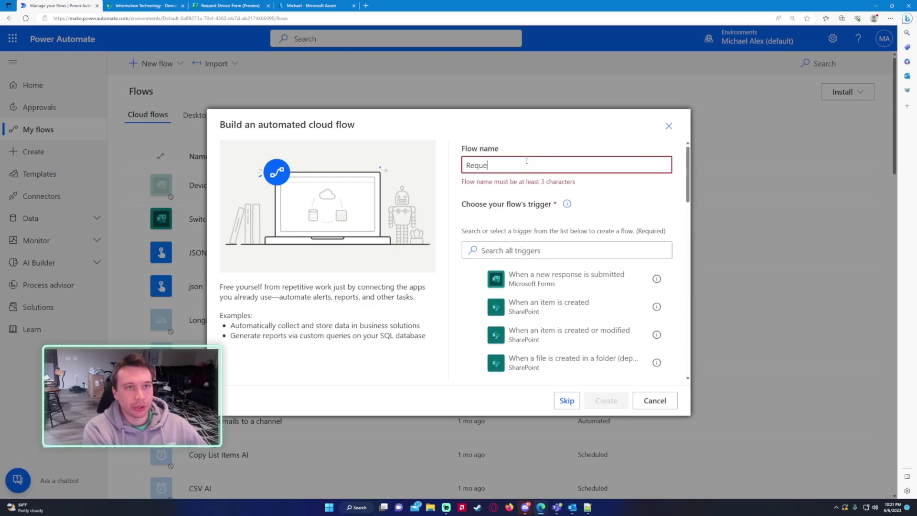
pyautogui.write('st Device')
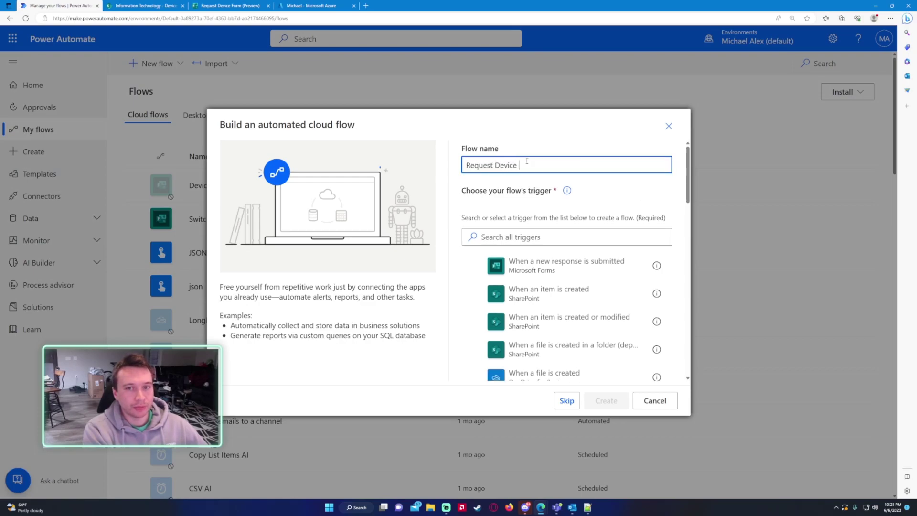
pyautogui.write(' Form Manager Approval')
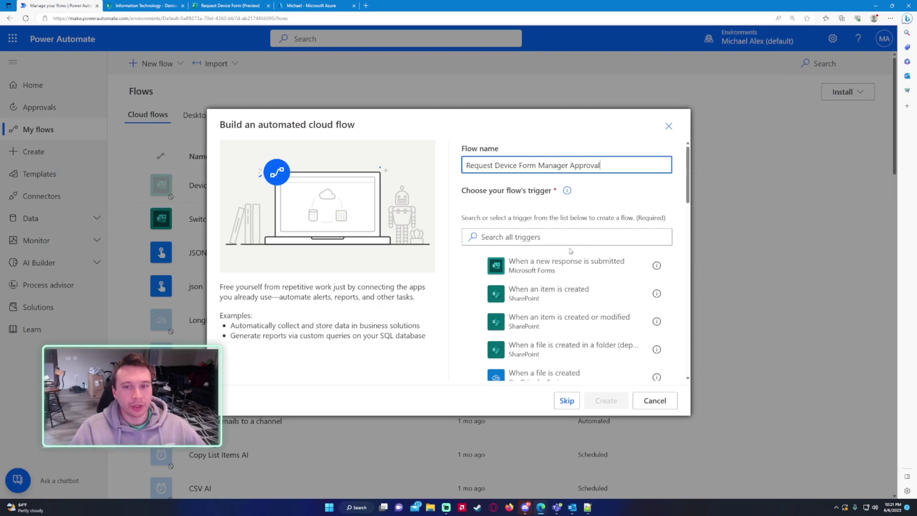
pyautogui.click(557, 267)
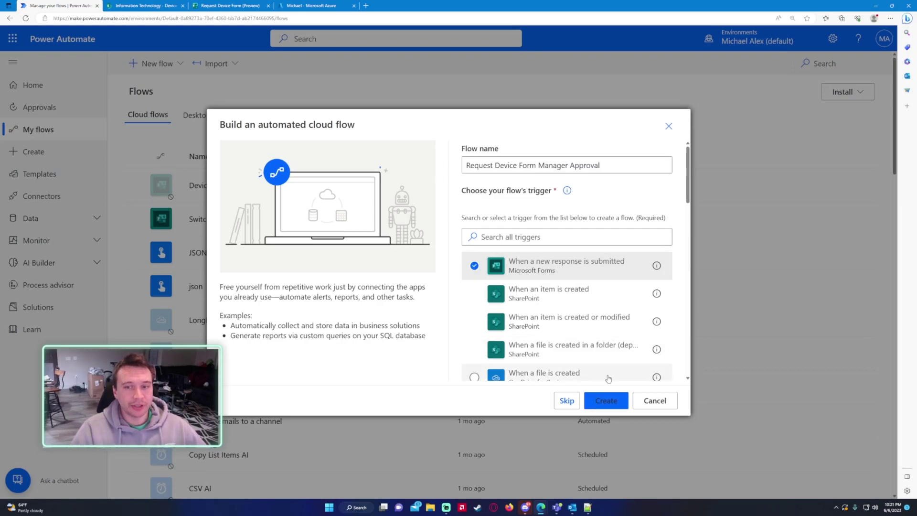
# - Create the flow and set the trigger's form to Request Device Form
pyautogui.click(607, 400)
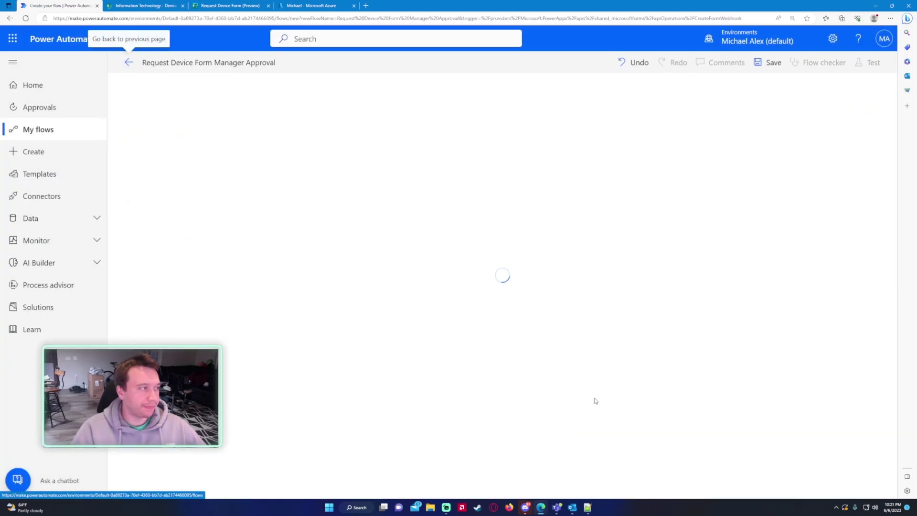
pyautogui.click(477, 122)
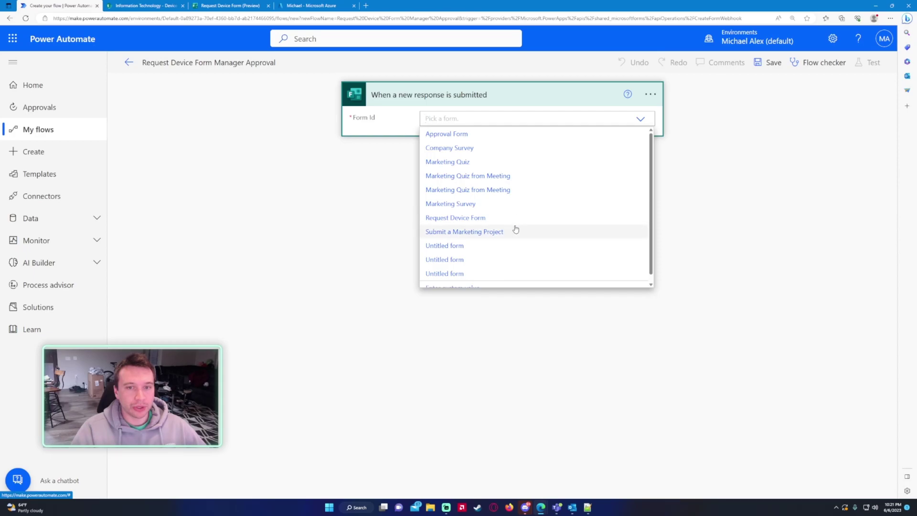
pyautogui.click(468, 218)
pyautogui.click(230, 5)
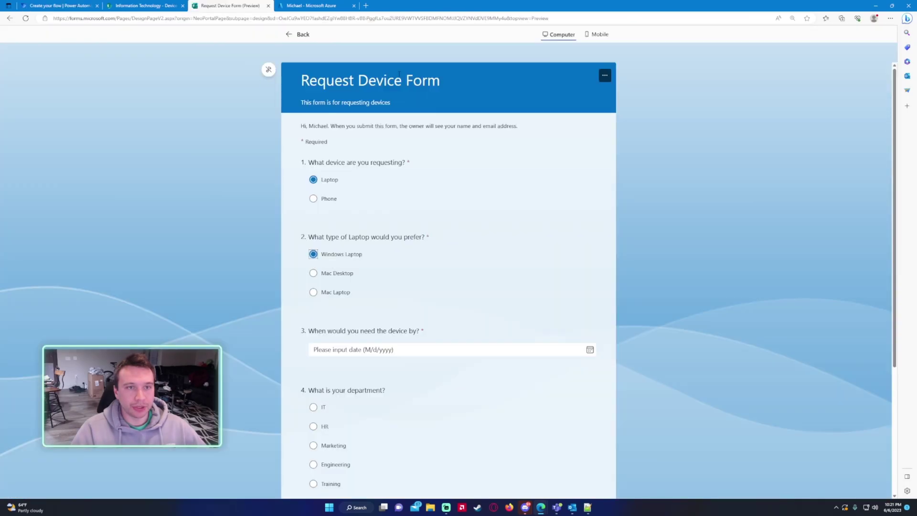
pyautogui.click(301, 34)
pyautogui.click(65, 5)
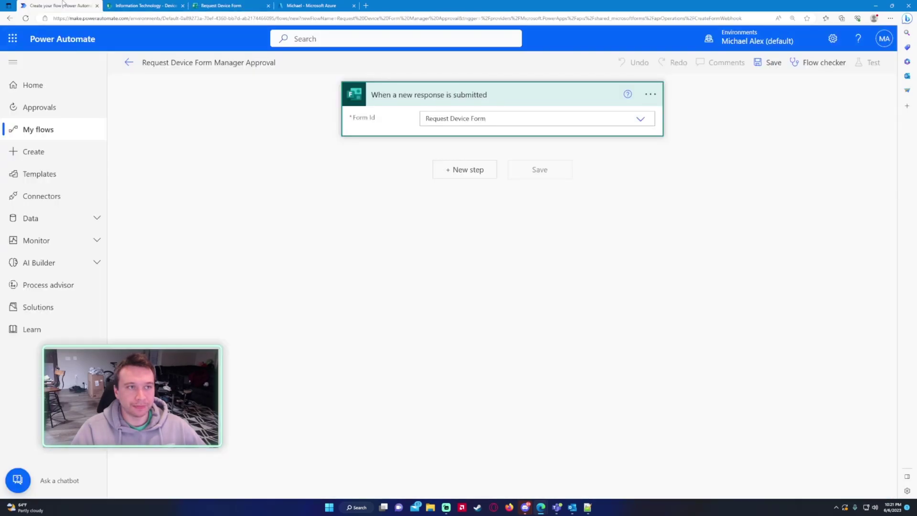
pyautogui.click(444, 183)
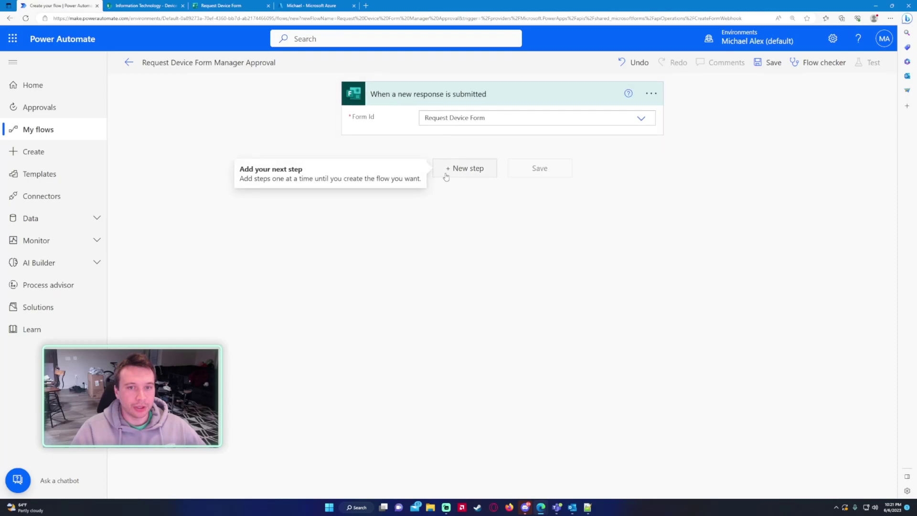
# - Add Get response details using Request Device Form and the trigger's Response Id
pyautogui.click(465, 169)
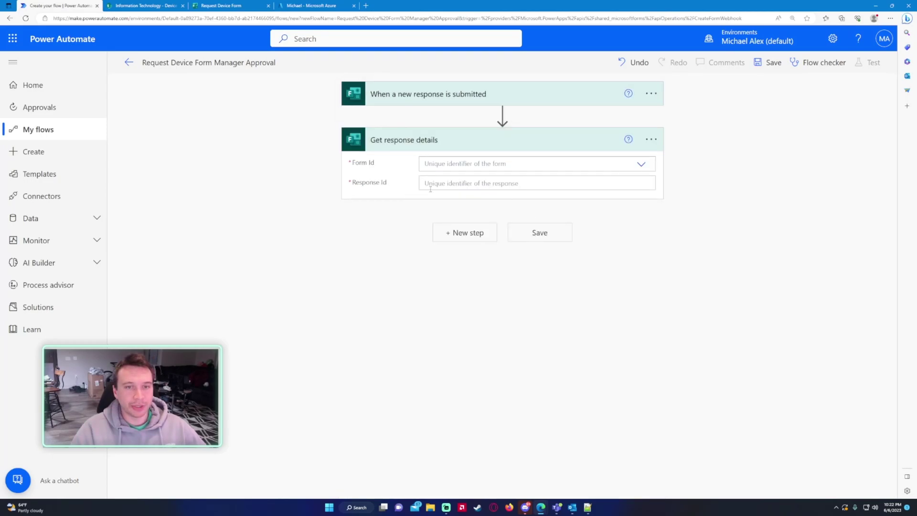
pyautogui.click(462, 165)
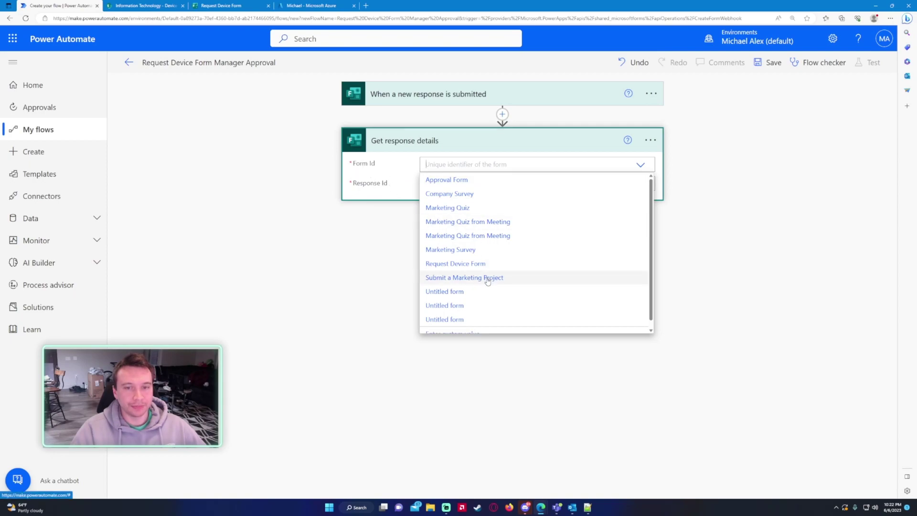
pyautogui.click(474, 264)
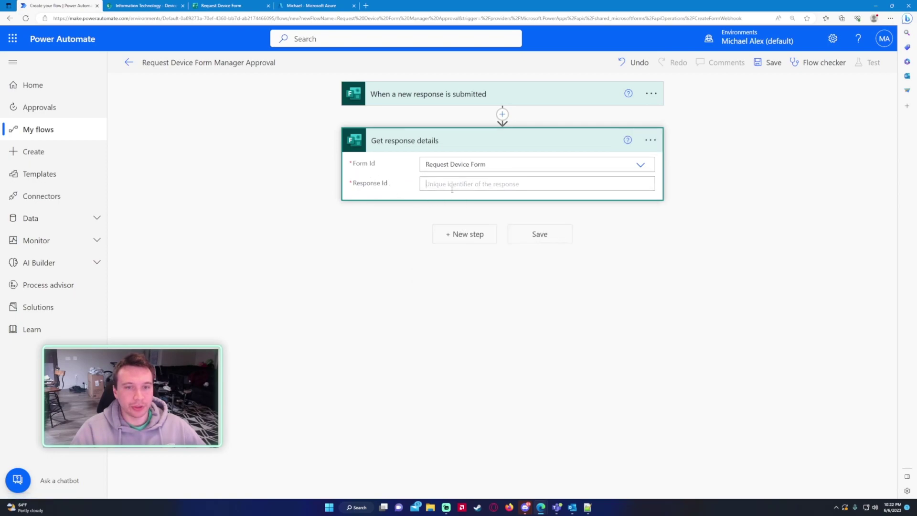
pyautogui.click(452, 185)
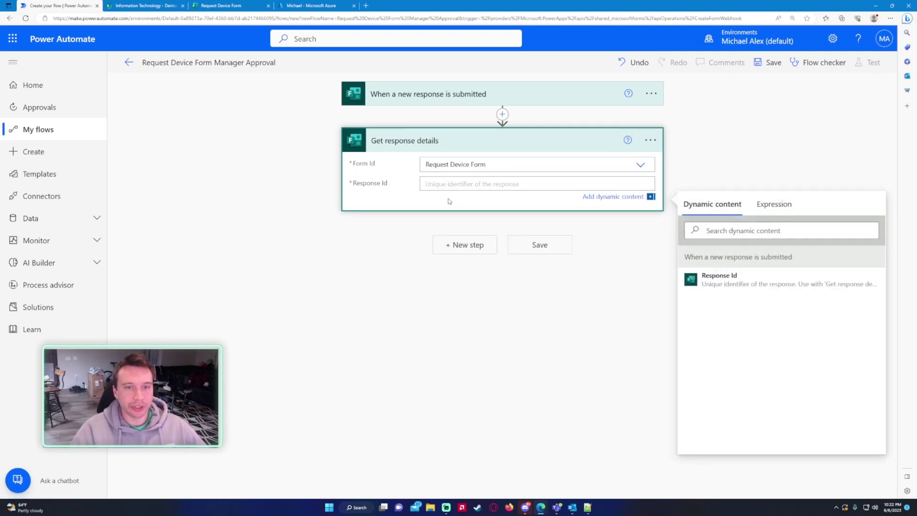
pyautogui.click(735, 277)
# - Add Office 365 Users Get manager (V2) with User (UPN) set to Responders' Email
pyautogui.click(461, 245)
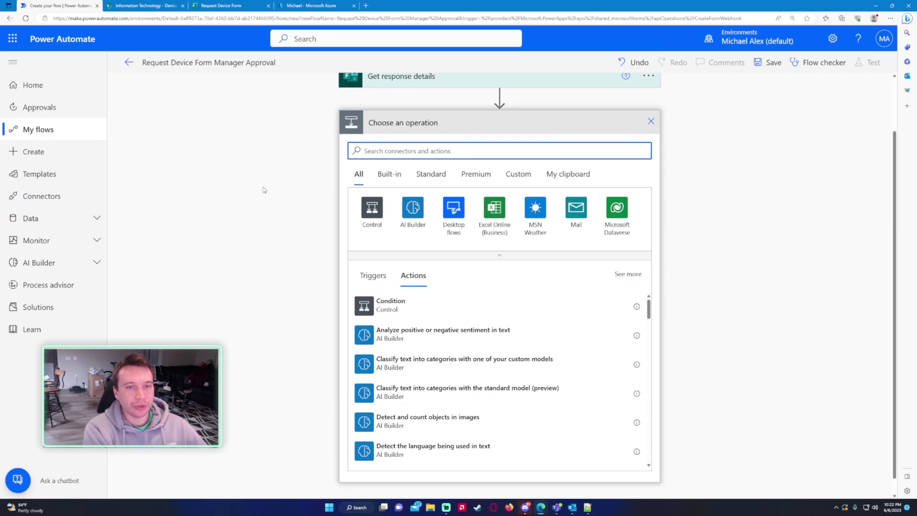
pyautogui.write('get mana')
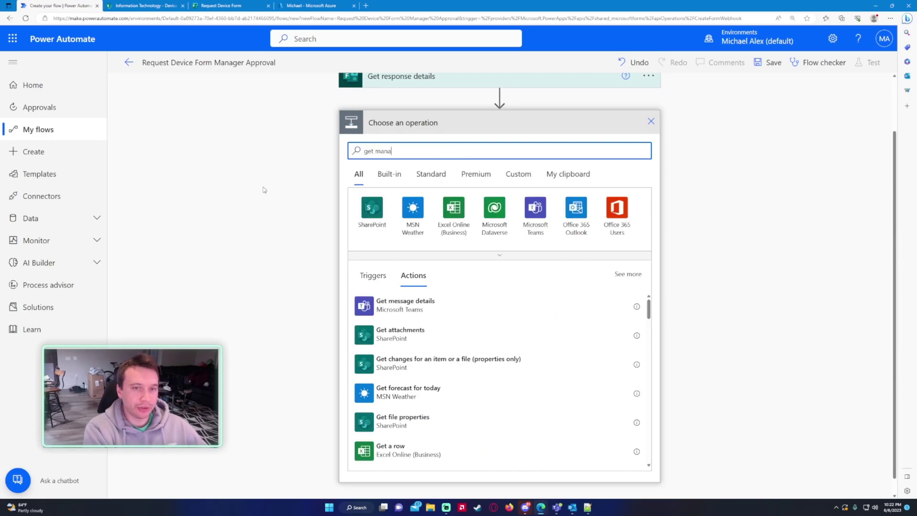
pyautogui.write('ger')
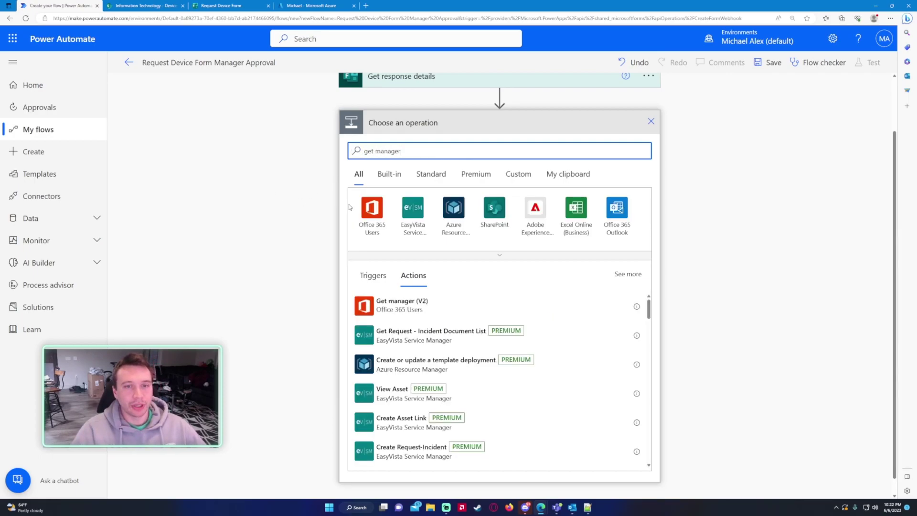
pyautogui.click(407, 315)
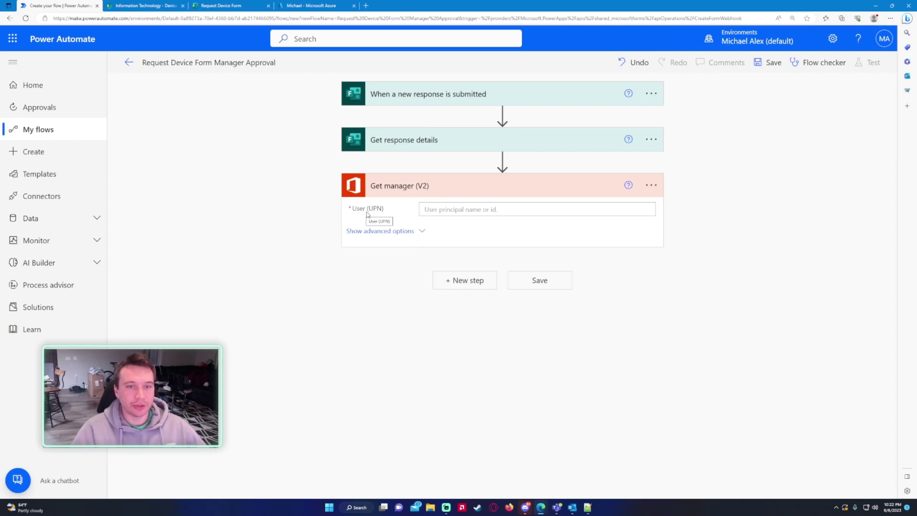
pyautogui.click(453, 210)
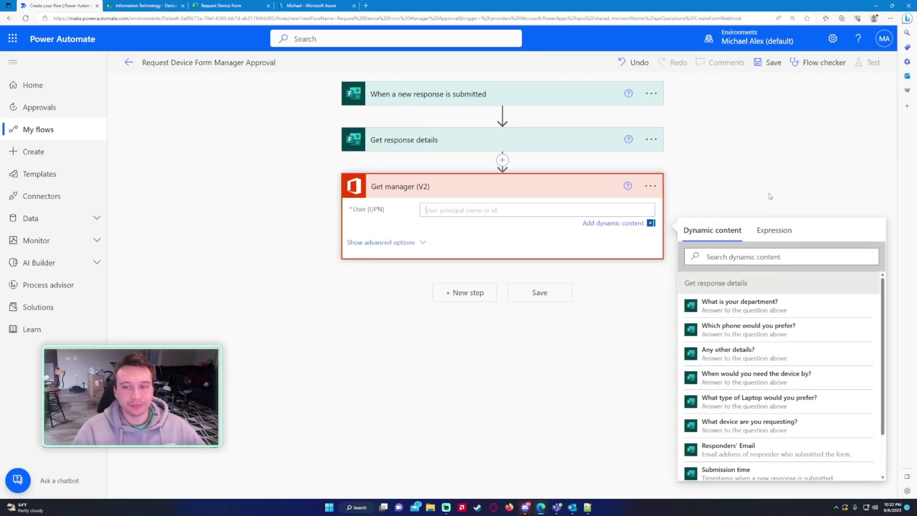
pyautogui.scroll(-2, 777, 335)
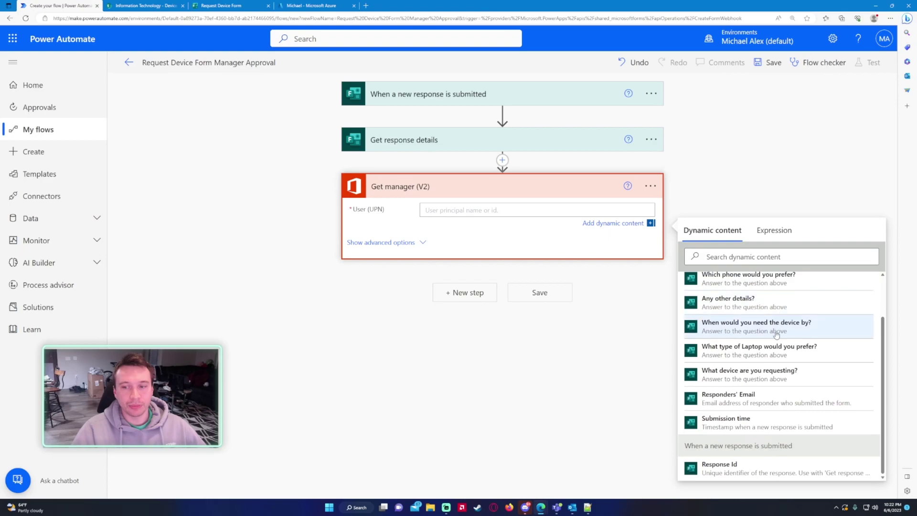
pyautogui.click(741, 402)
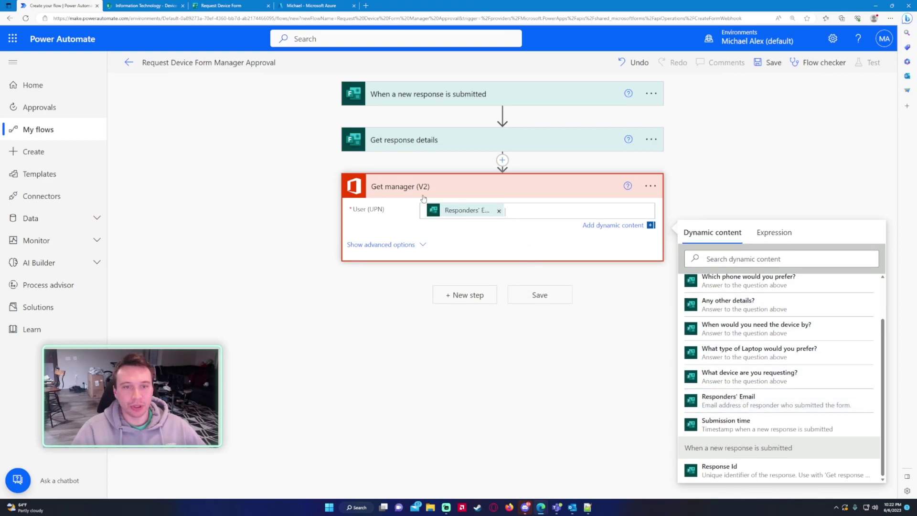
pyautogui.click(450, 302)
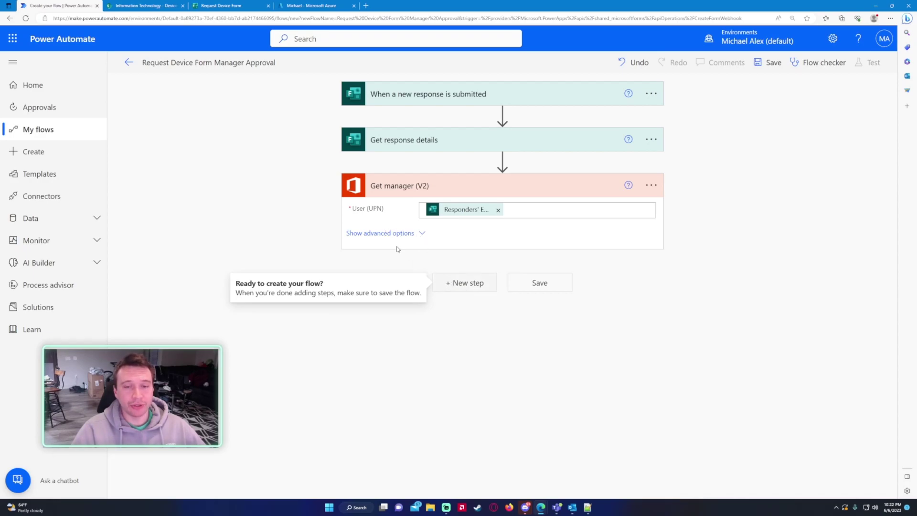
# - Add a SharePoint Create item step on the Information Technology site's Device Request list
pyautogui.click(465, 283)
pyautogui.write('create ')
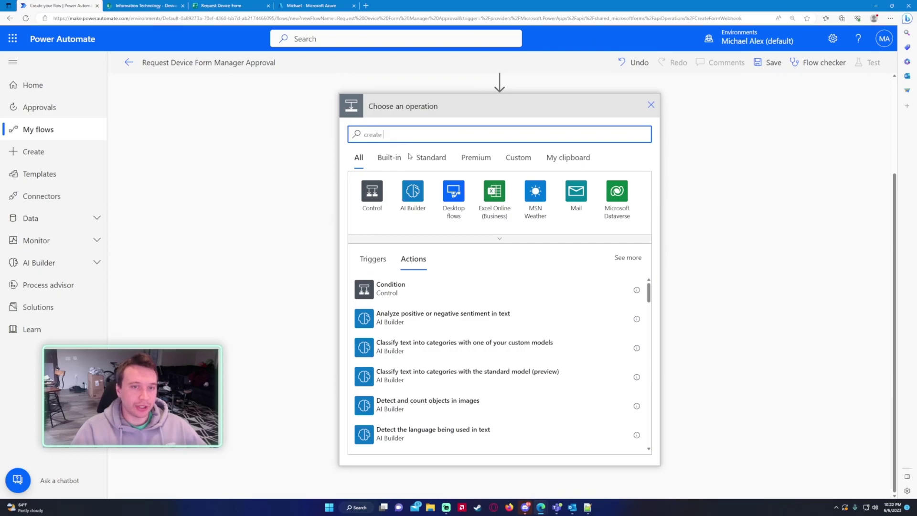
pyautogui.write('iote')
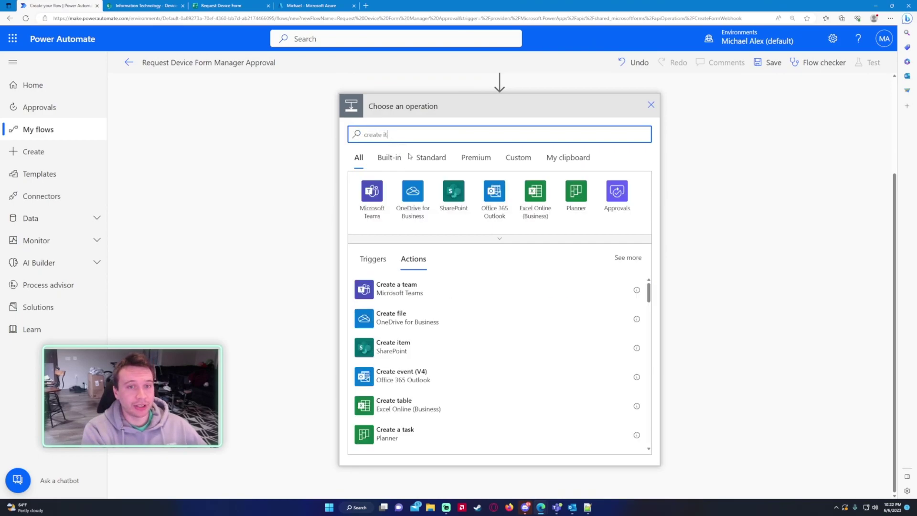
pyautogui.write('em')
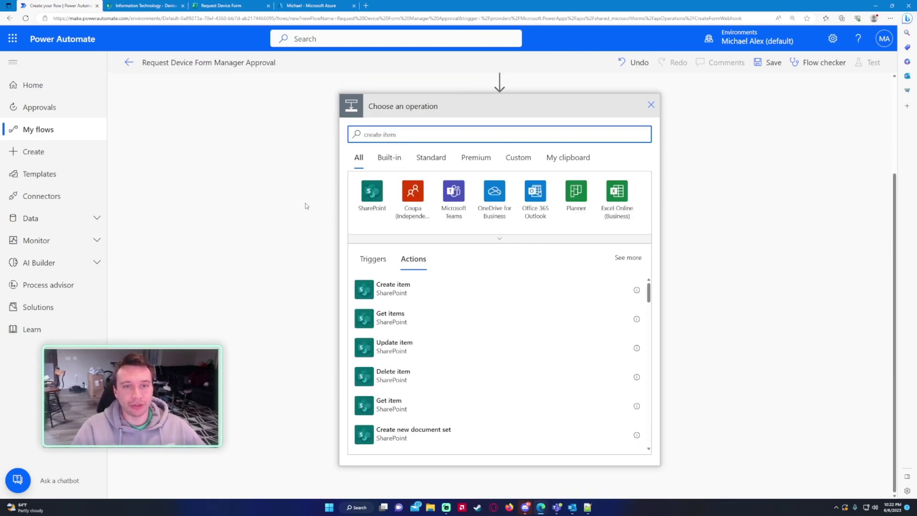
pyautogui.click(383, 296)
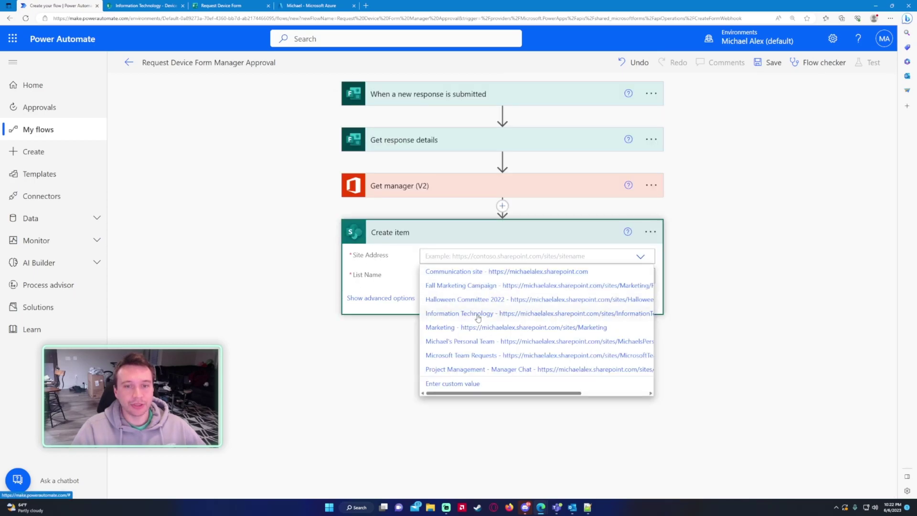
pyautogui.click(477, 314)
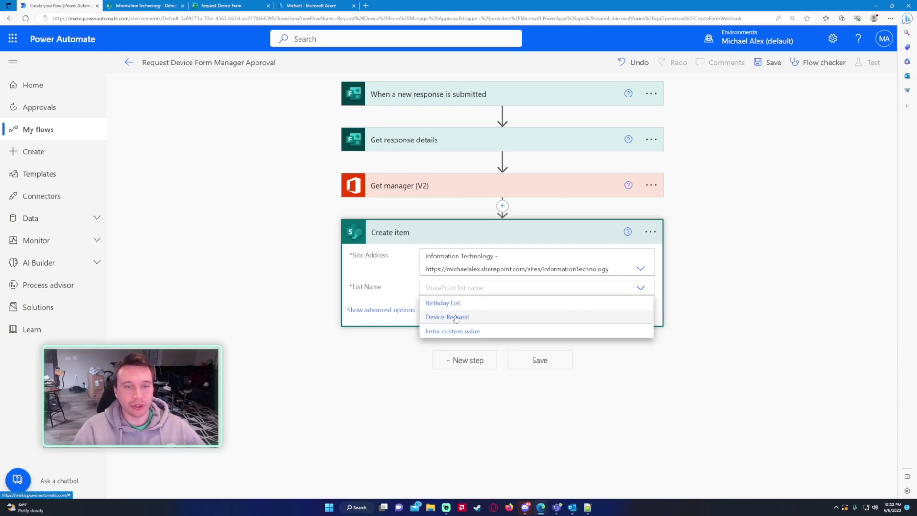
pyautogui.click(435, 316)
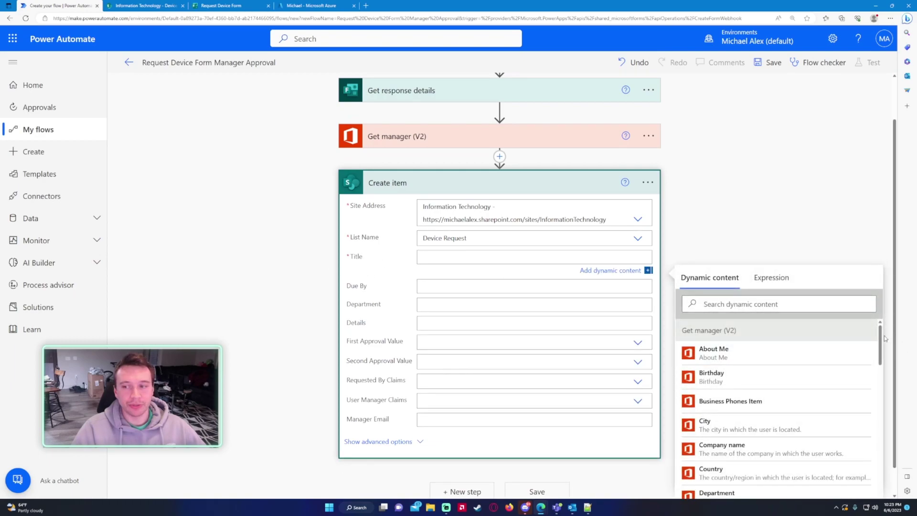
# - Fill Title with the requested device answer and Due By with the needed-by date answer
pyautogui.moveTo(883, 333); pyautogui.dragTo(883, 480)
pyautogui.scroll(-2, 850, 459)
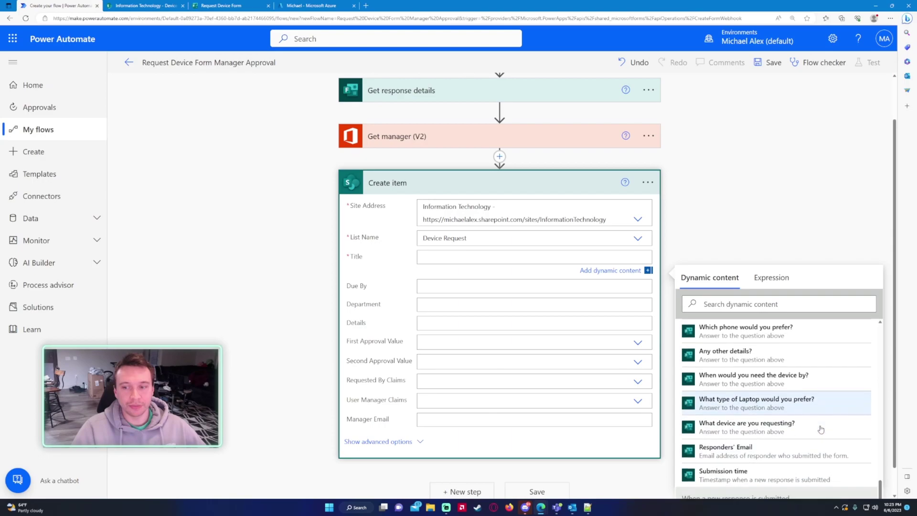
pyautogui.click(765, 422)
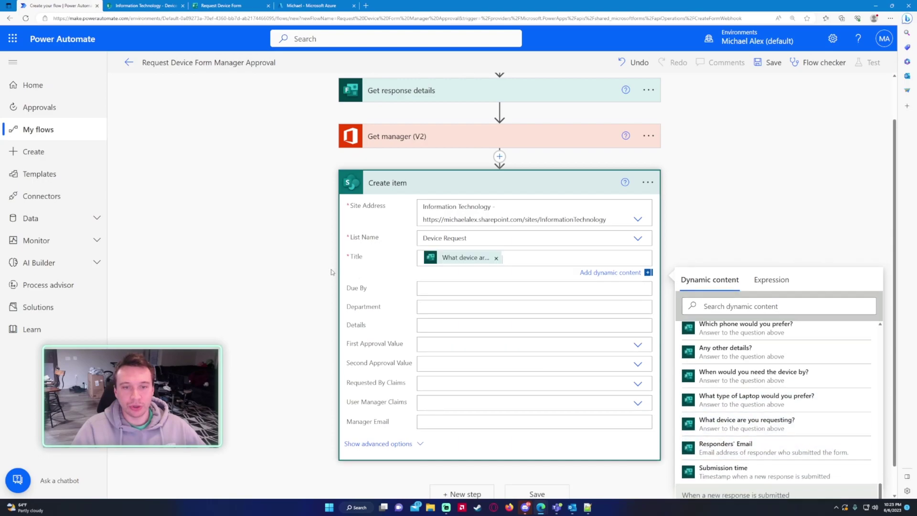
pyautogui.scroll(-1, 621, 310)
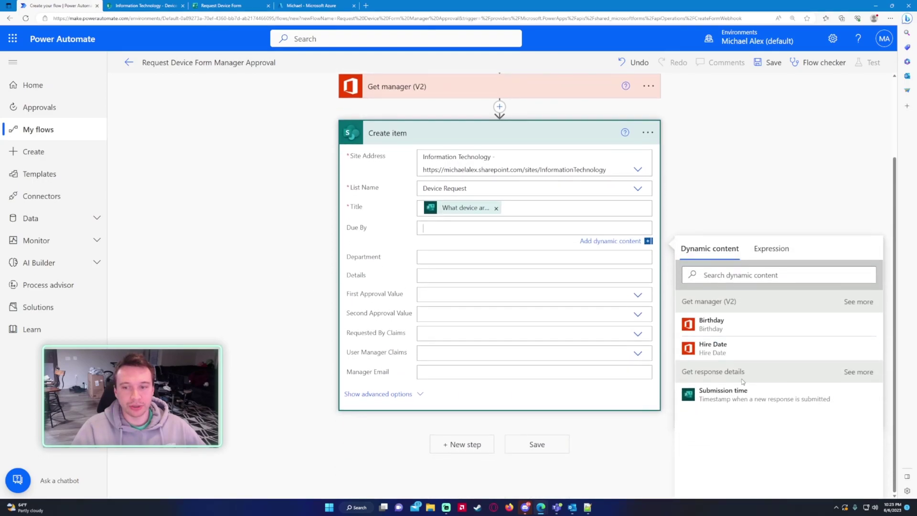
pyautogui.click(812, 274)
pyautogui.write('when')
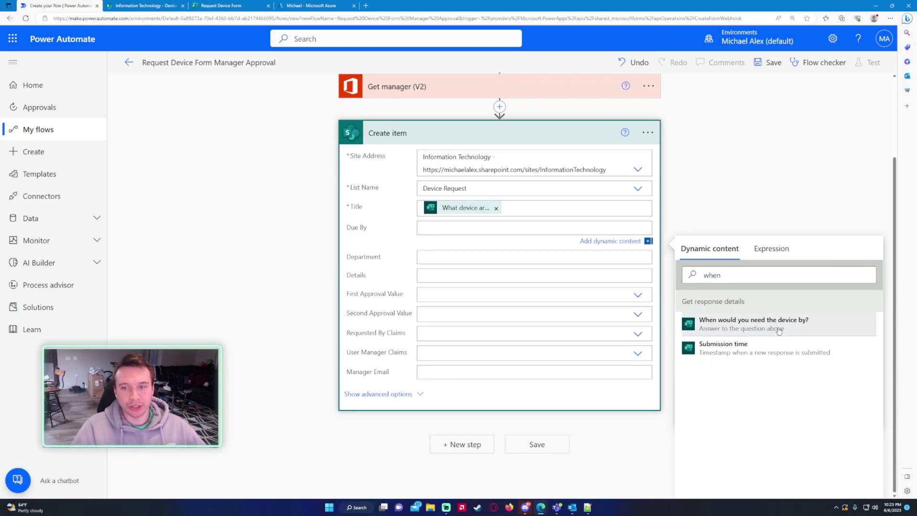
pyautogui.click(754, 324)
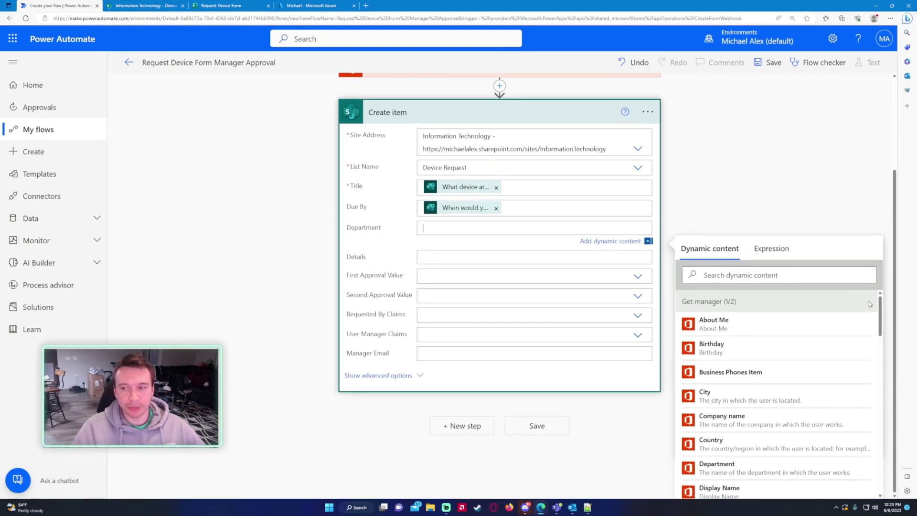
# - Fill Department and Details with the department and other details answers
pyautogui.scroll(-15, 790, 406)
pyautogui.scroll(1, 790, 425)
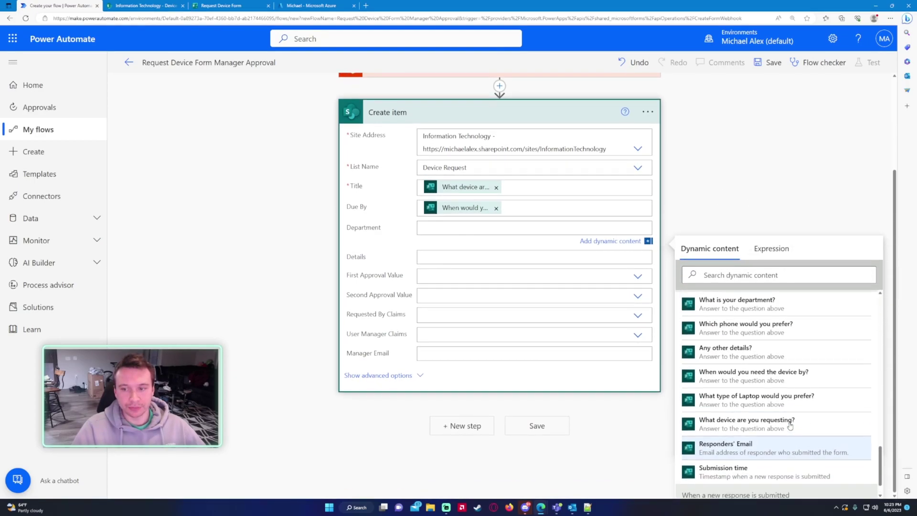
pyautogui.scroll(1, 791, 426)
pyautogui.click(738, 334)
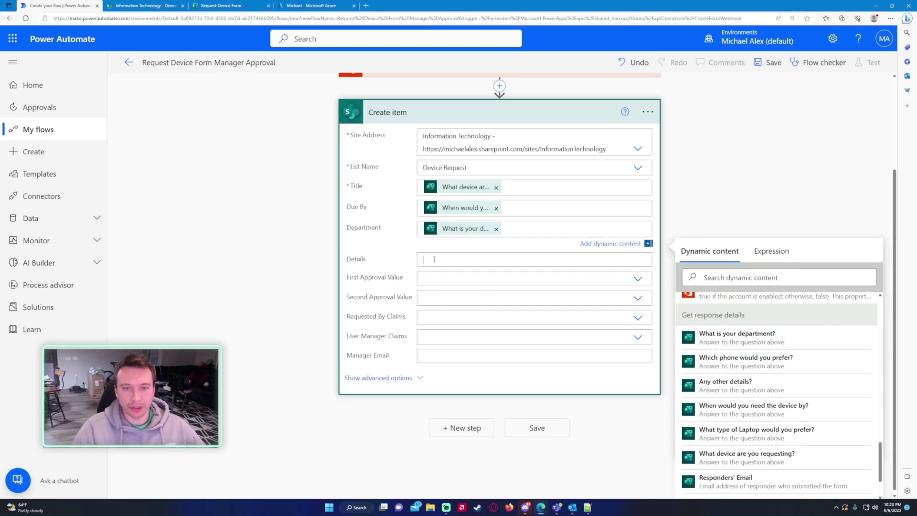
pyautogui.moveTo(880, 356); pyautogui.dragTo(896, 438)
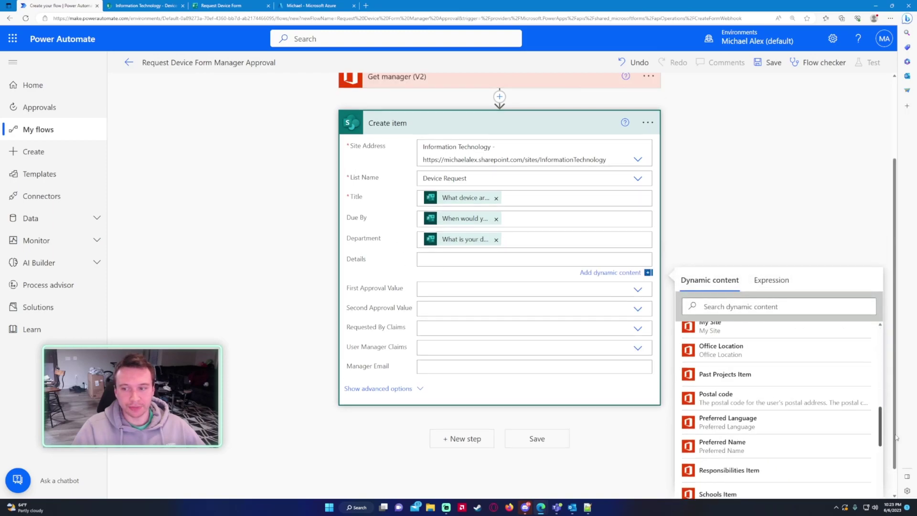
pyautogui.scroll(-10, 779, 406)
pyautogui.scroll(1, 778, 383)
pyautogui.click(737, 368)
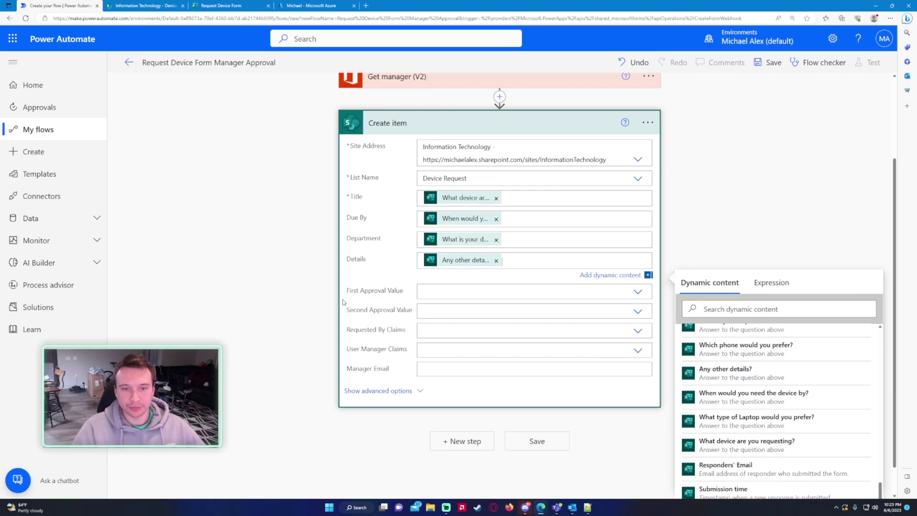
pyautogui.scroll(-1, 343, 302)
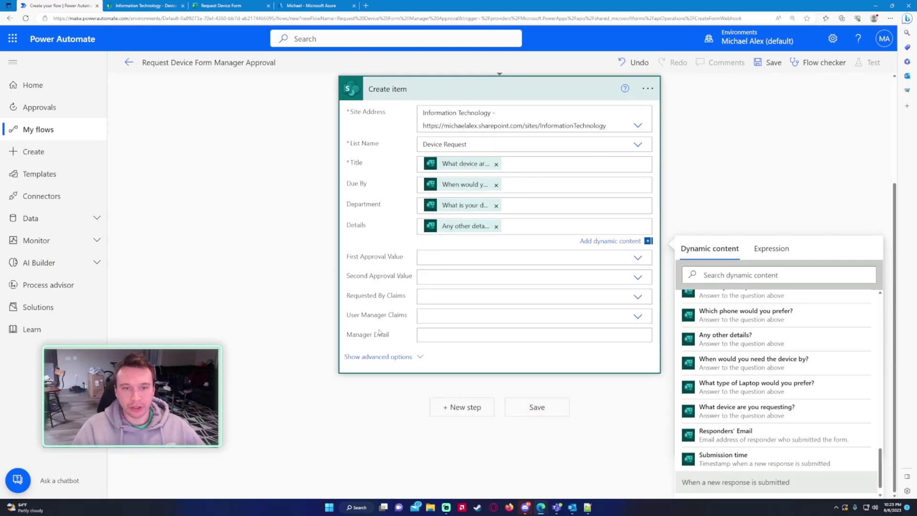
pyautogui.click(286, 306)
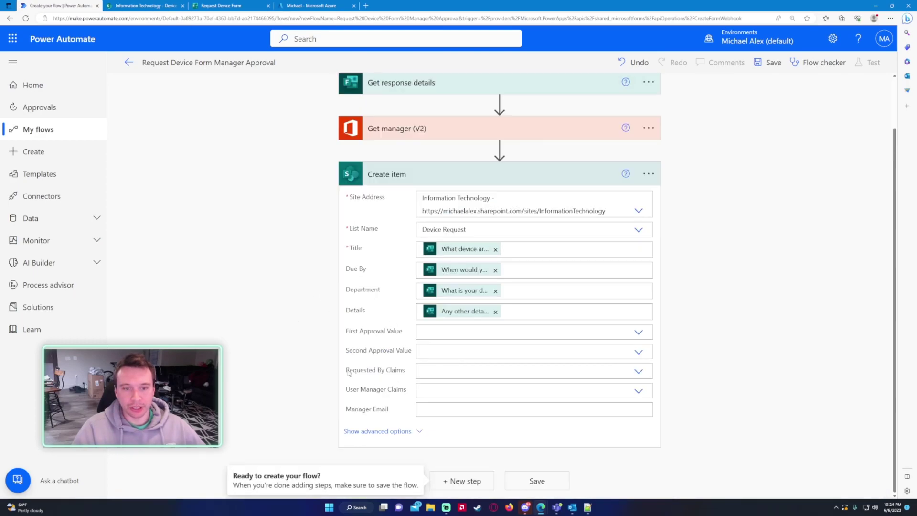
# - Set User Manager Claims (custom value) and Manager Email to the Get manager Mail value
pyautogui.click(431, 390)
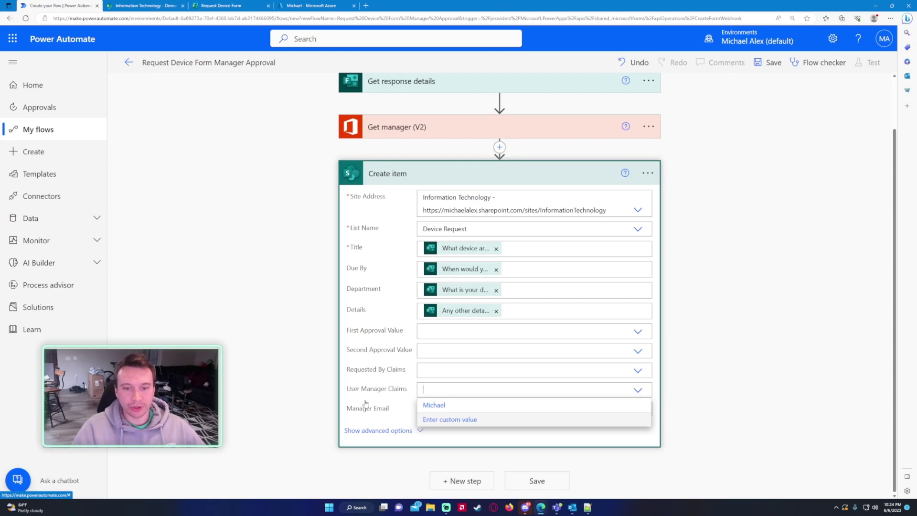
pyautogui.click(450, 420)
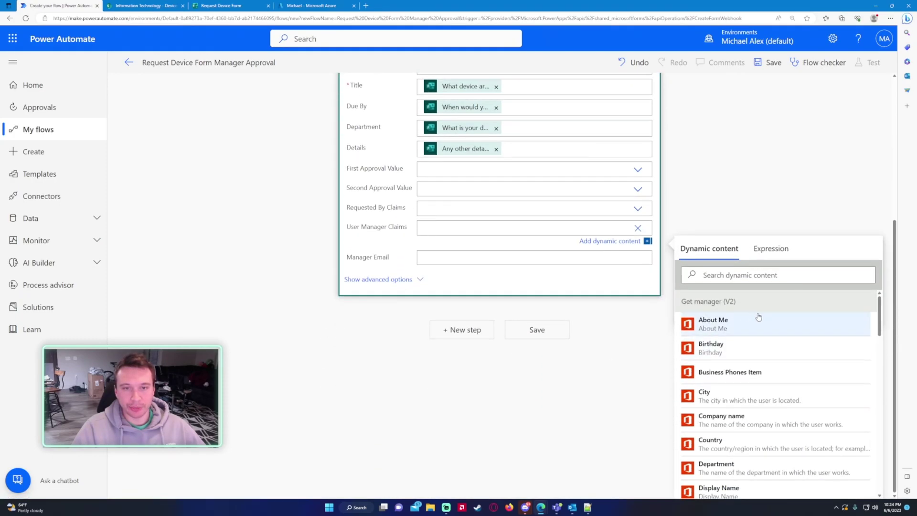
pyautogui.scroll(-5, 774, 363)
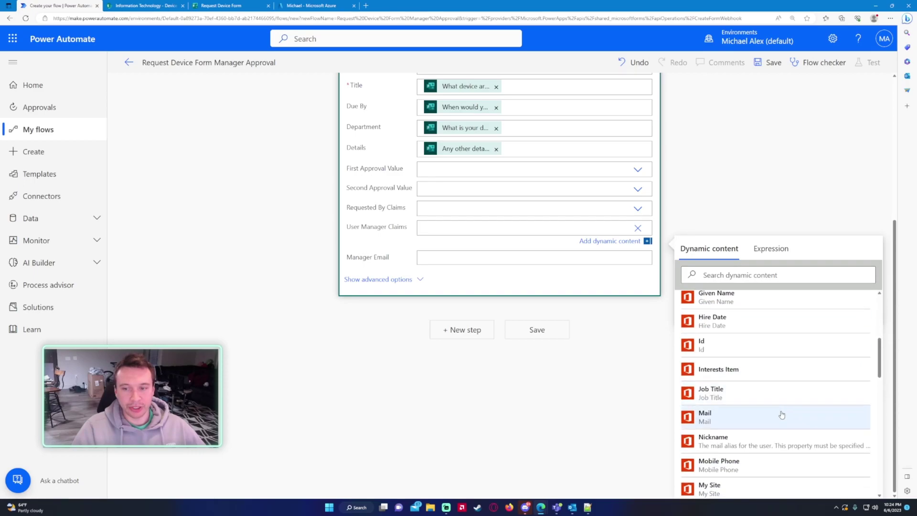
pyautogui.scroll(-4, 781, 415)
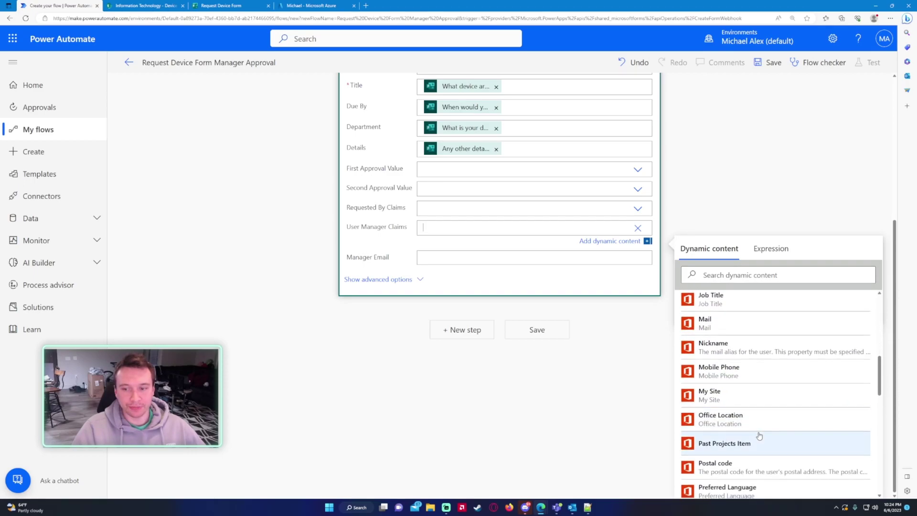
pyautogui.scroll(5, 759, 436)
pyautogui.scroll(-3, 761, 430)
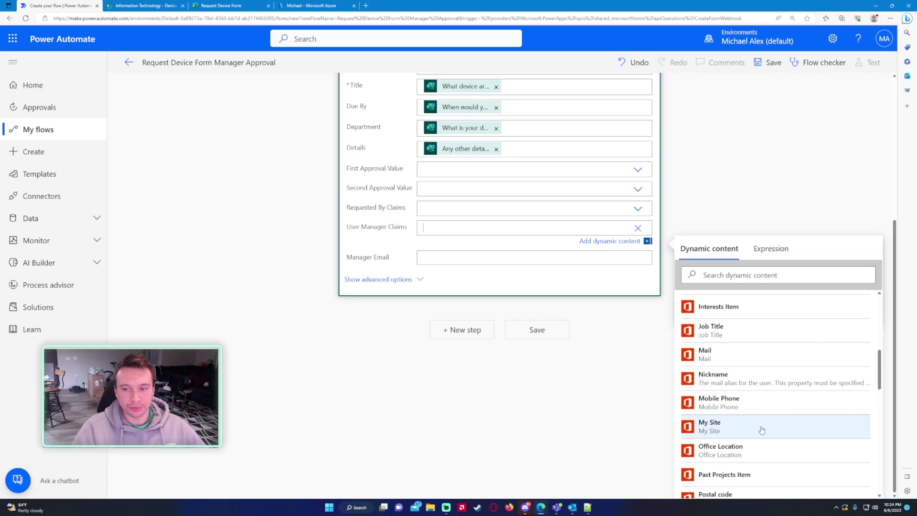
pyautogui.click(734, 353)
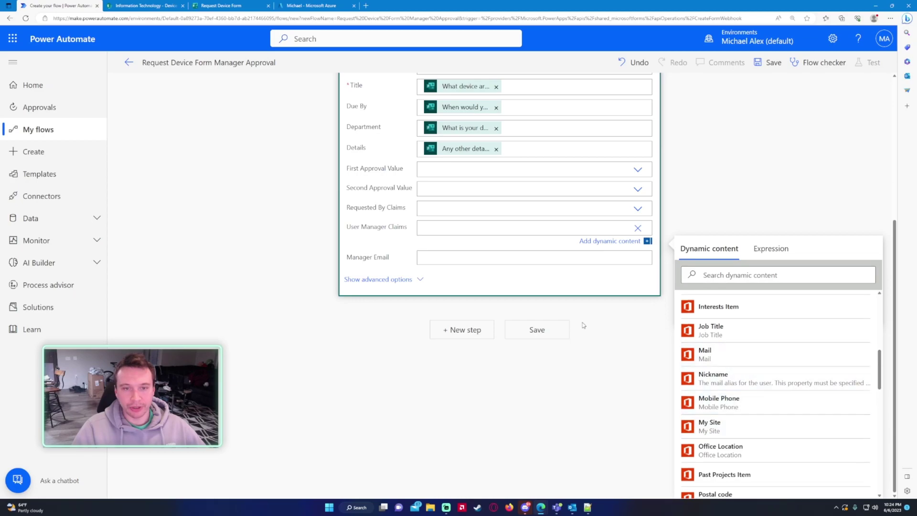
pyautogui.click(440, 261)
pyautogui.scroll(-5, 746, 377)
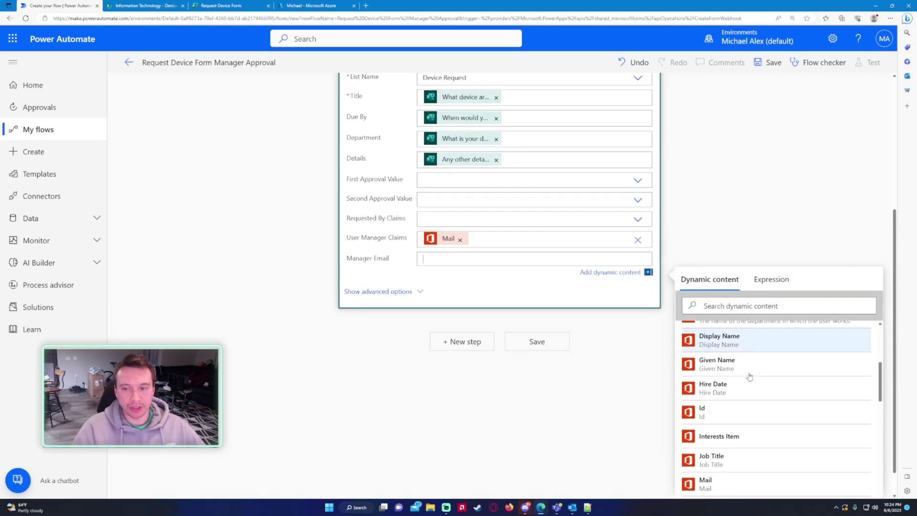
pyautogui.click(743, 418)
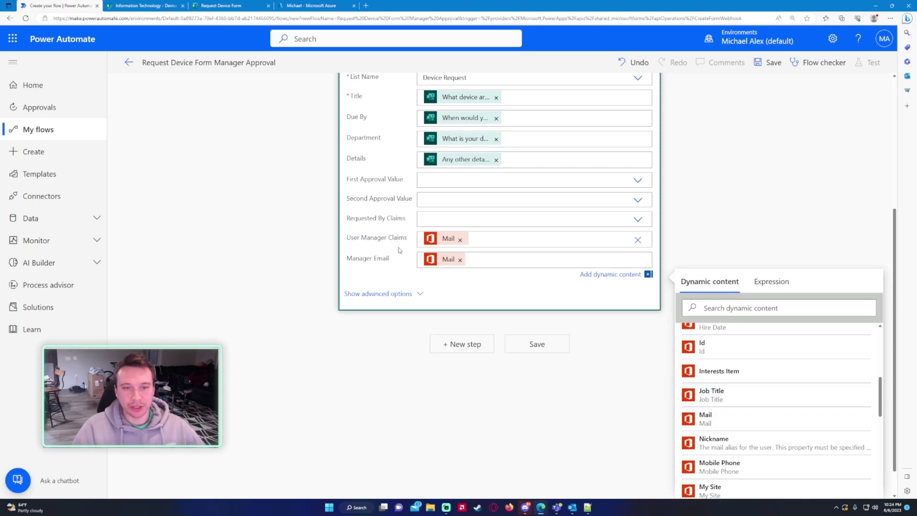
# - Review the SharePoint User Manager column's Person or Group settings, then return to the flow
pyautogui.click(143, 5)
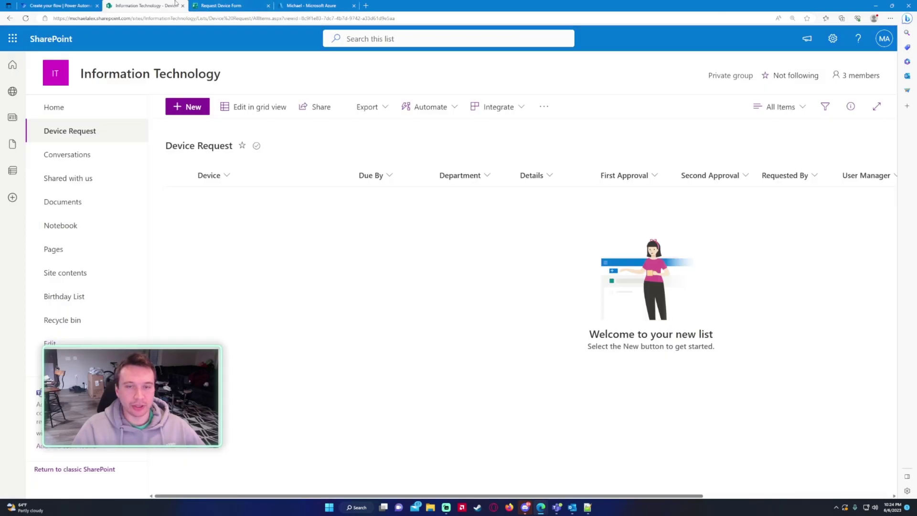
pyautogui.hscroll(5, 368, 494)
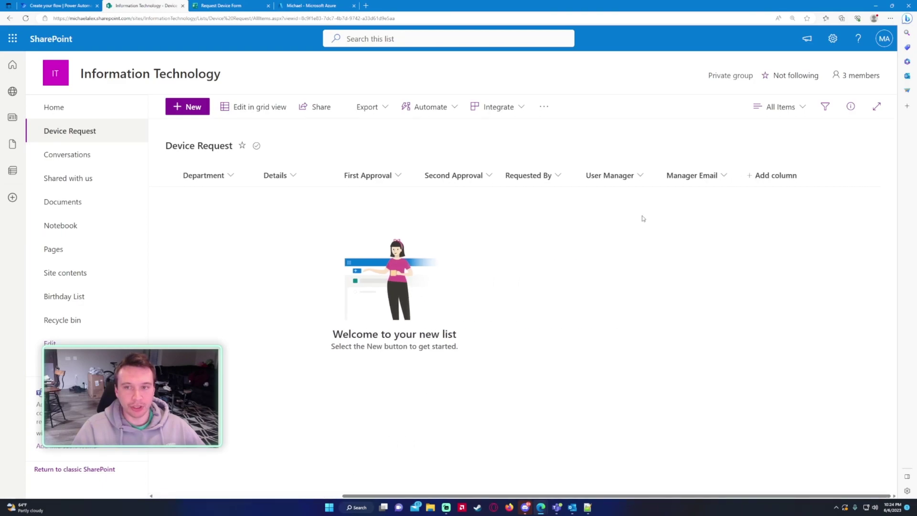
pyautogui.click(620, 184)
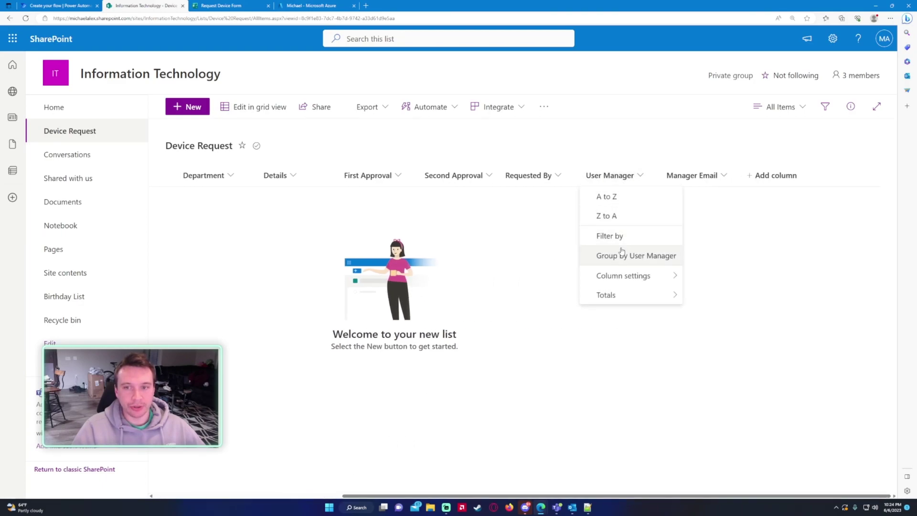
pyautogui.press('Escape')
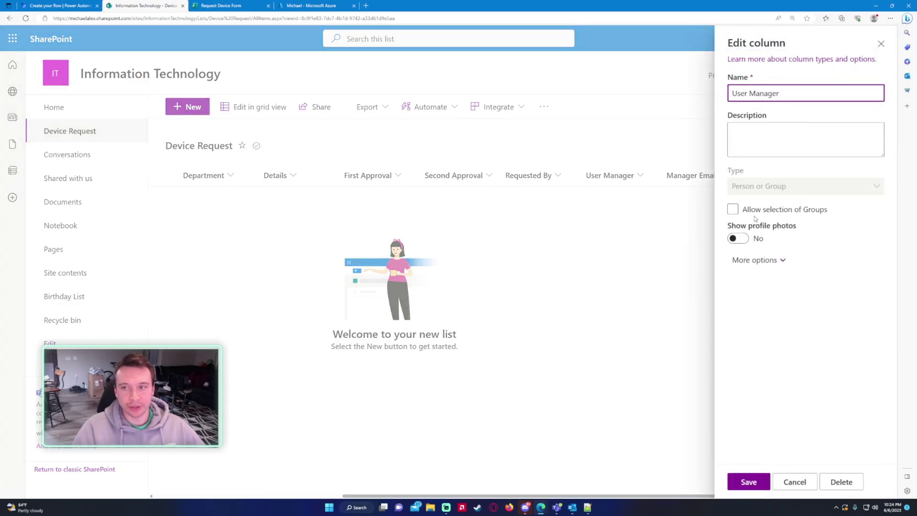
pyautogui.click(772, 268)
pyautogui.hotkey('ctrl', 'shift', 'Tab')
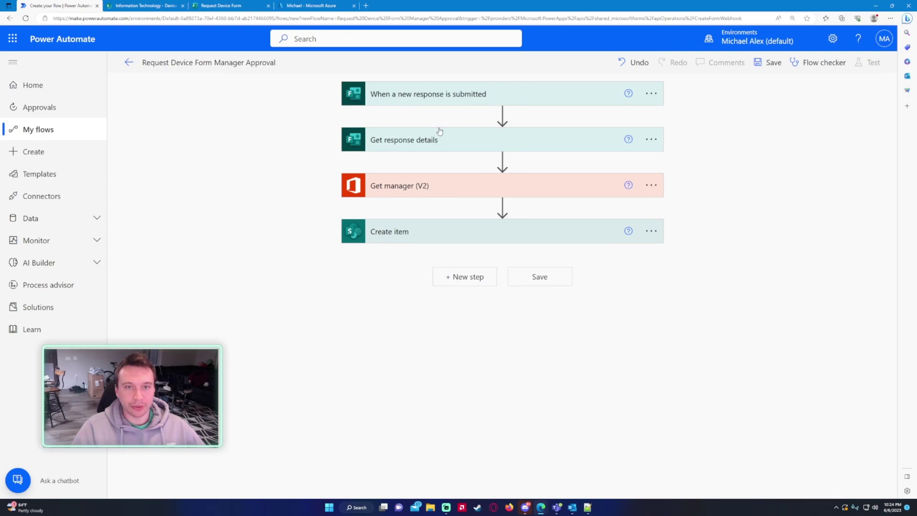
# - Add Start and wait for an approval with type Approve/Reject - First to respond
pyautogui.click(463, 276)
pyautogui.write('approva')
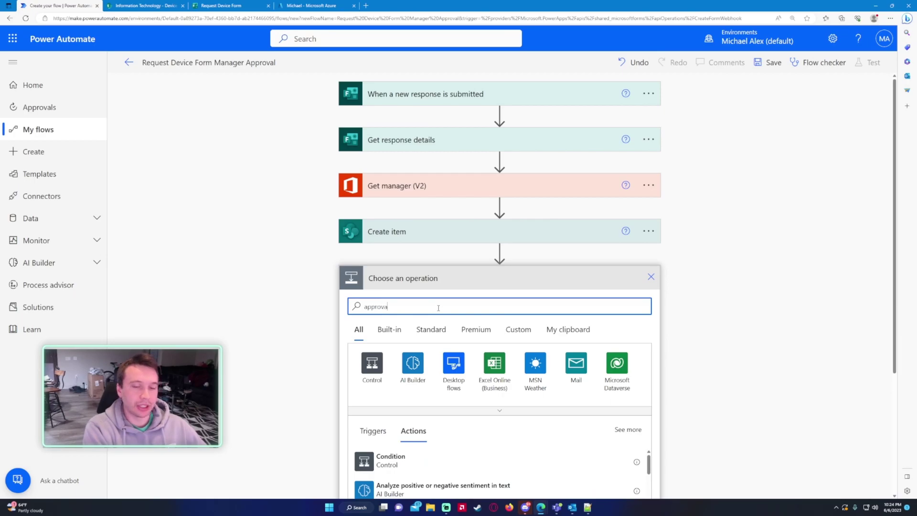
pyautogui.write('l')
pyautogui.scroll(-3, 190, 257)
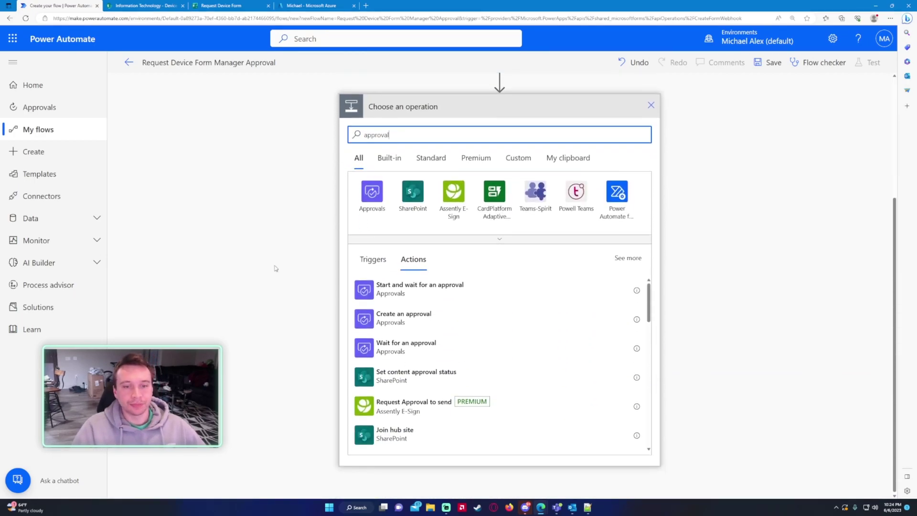
pyautogui.click(386, 289)
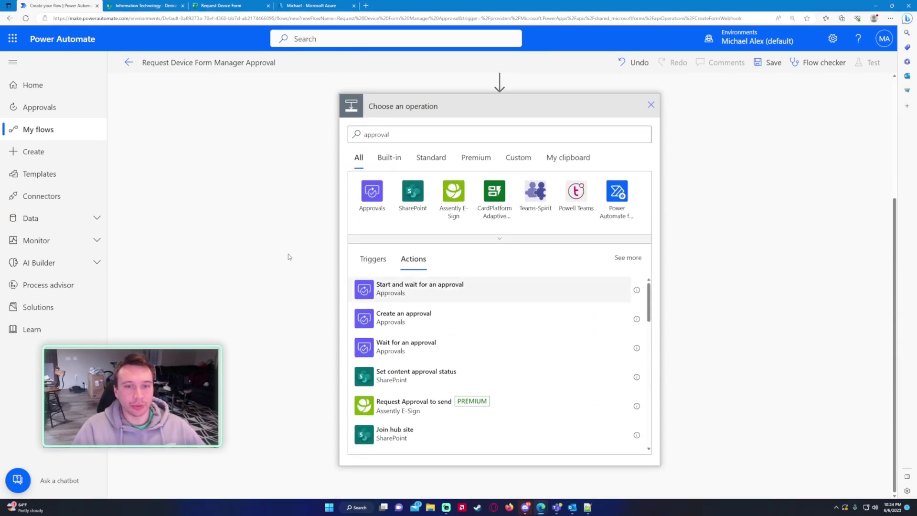
pyautogui.click(452, 301)
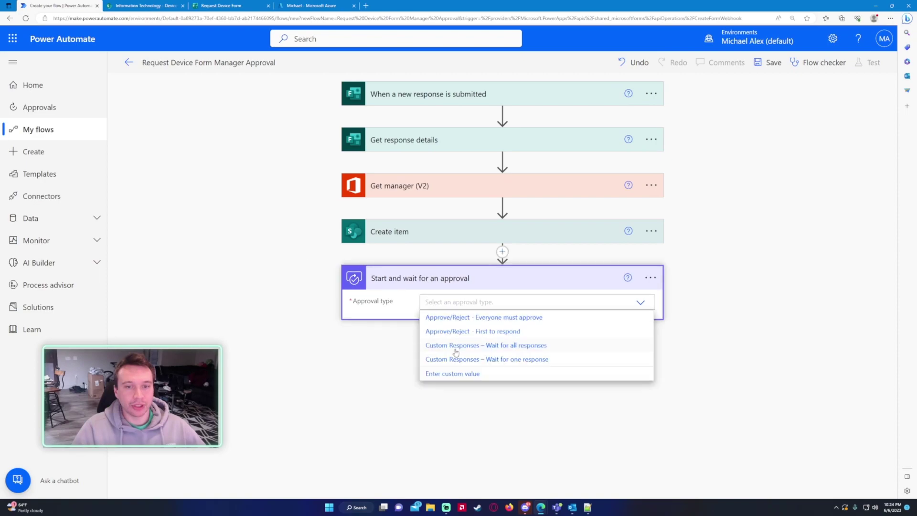
pyautogui.click(467, 332)
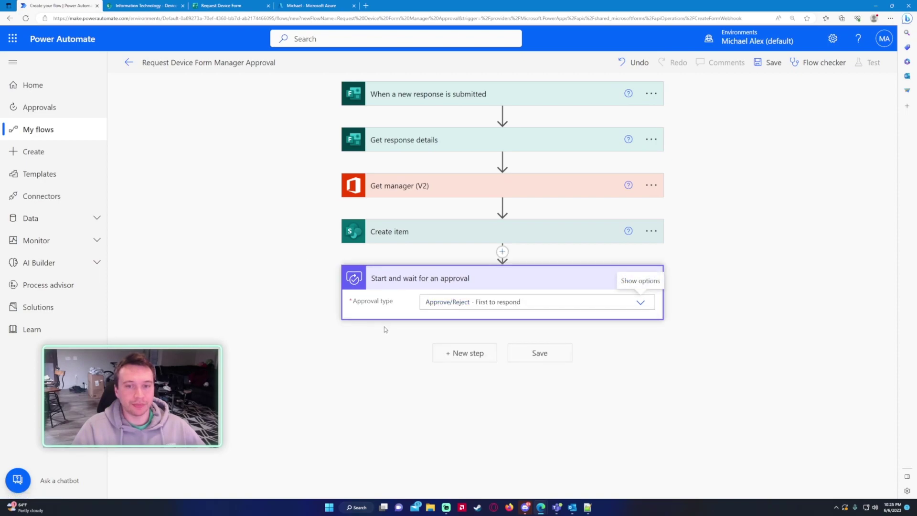
# - Title the approval 'New Device Submitted' followed by the requested device and Responders' Email
pyautogui.click(451, 324)
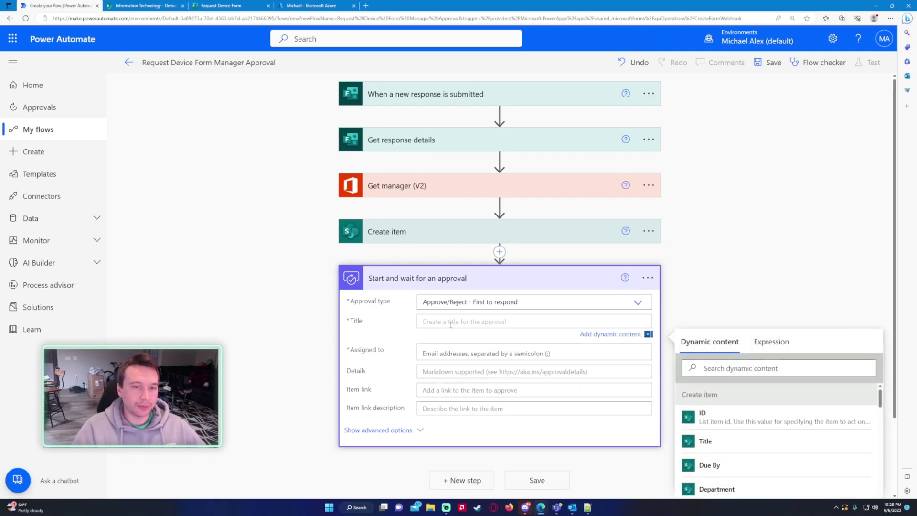
pyautogui.write('New Dvice')
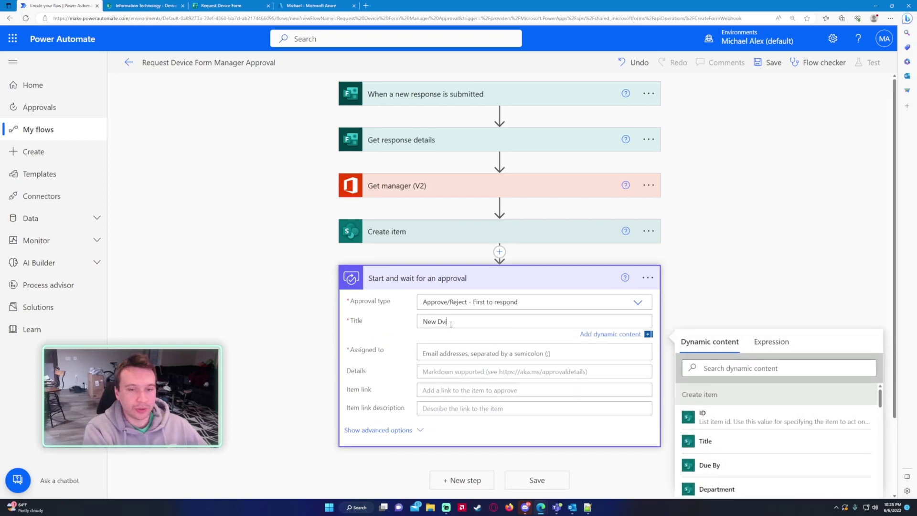
pyautogui.write('evice')
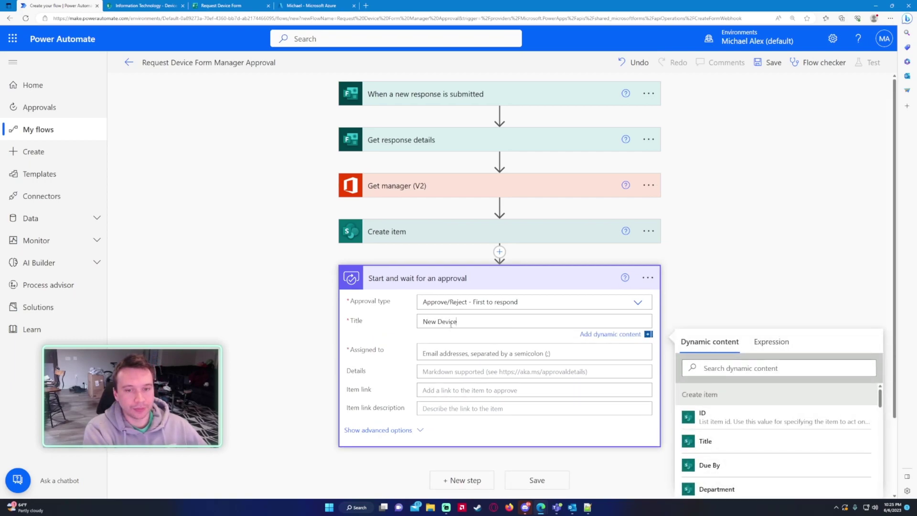
pyautogui.write(' Submiit')
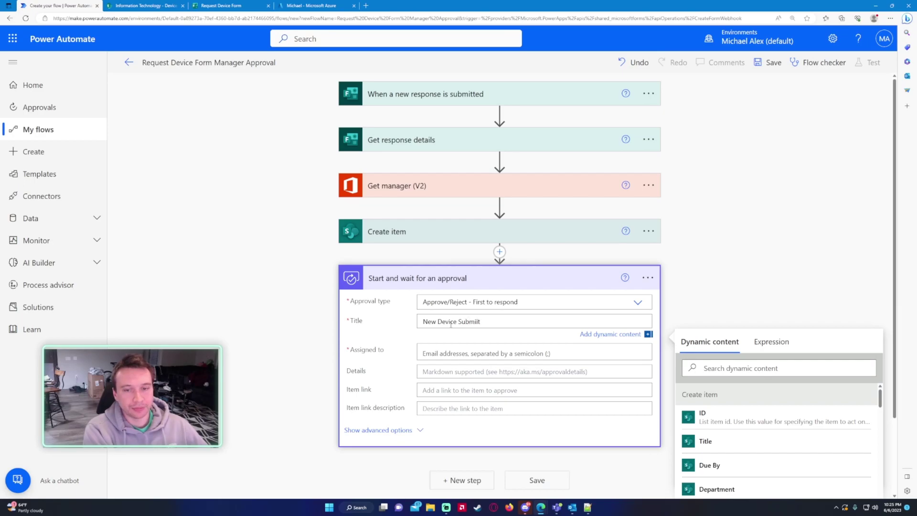
pyautogui.press('BackSpace')
pyautogui.press('BackSpace')
pyautogui.write('tted')
pyautogui.scroll(-2, 621, 306)
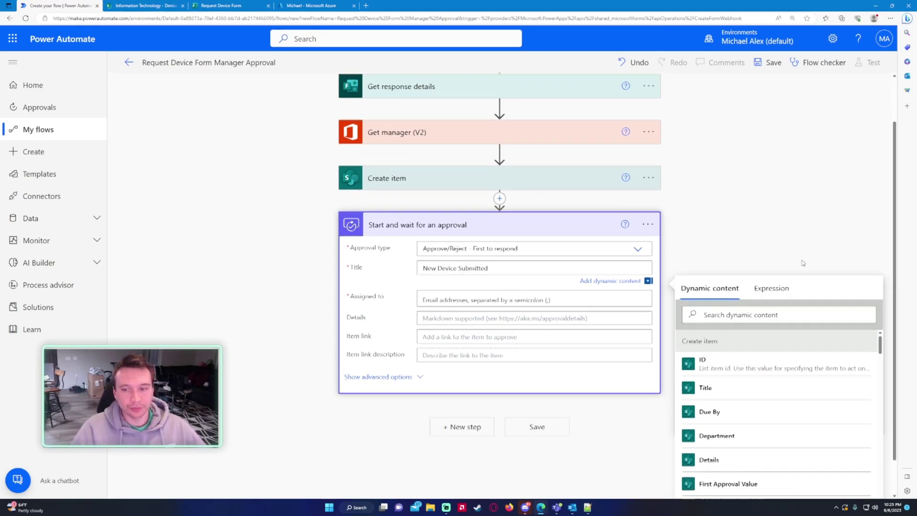
pyautogui.moveTo(880, 303); pyautogui.dragTo(901, 483)
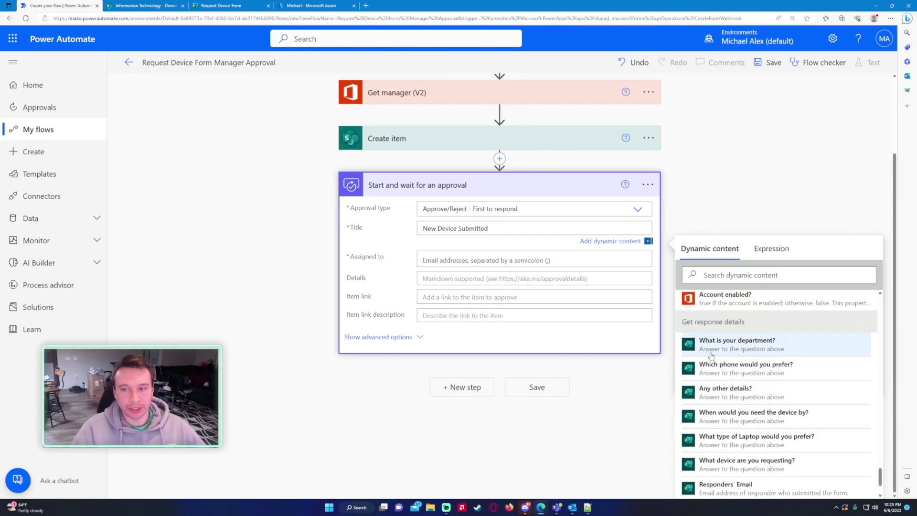
pyautogui.scroll(-1, 760, 412)
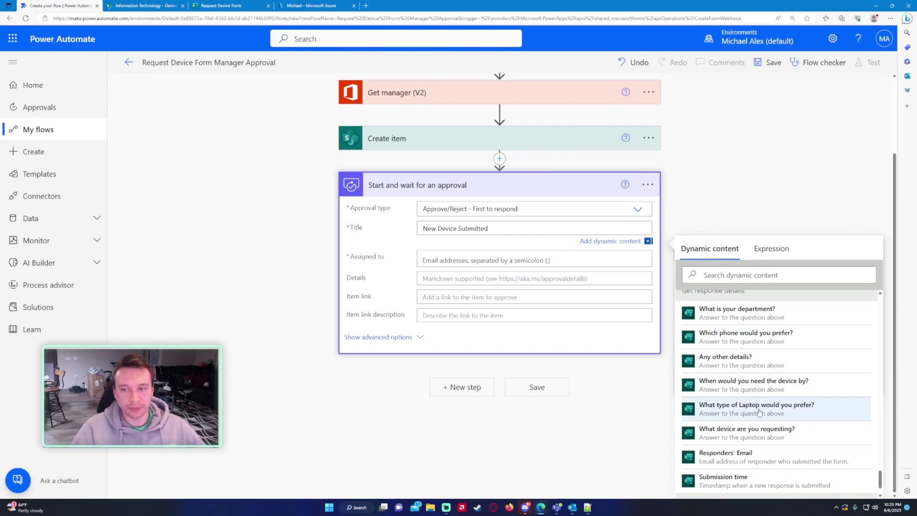
pyautogui.click(755, 442)
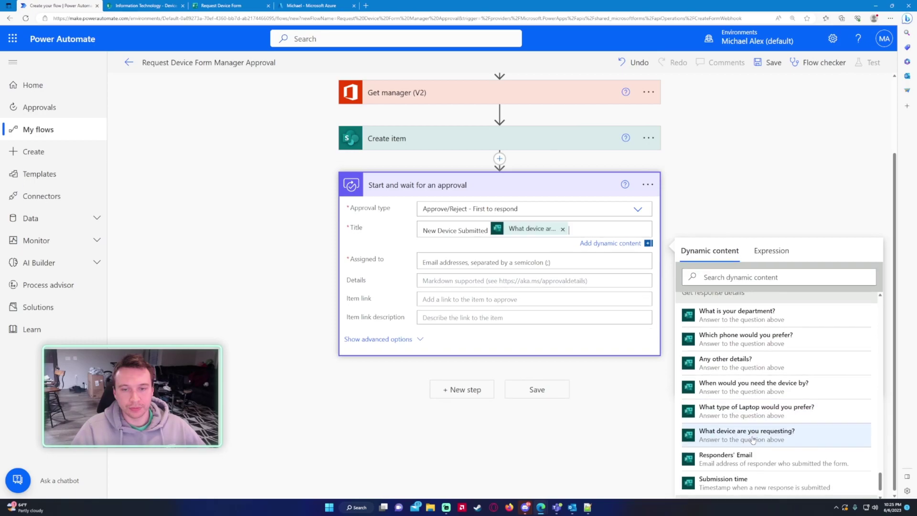
pyautogui.write('from')
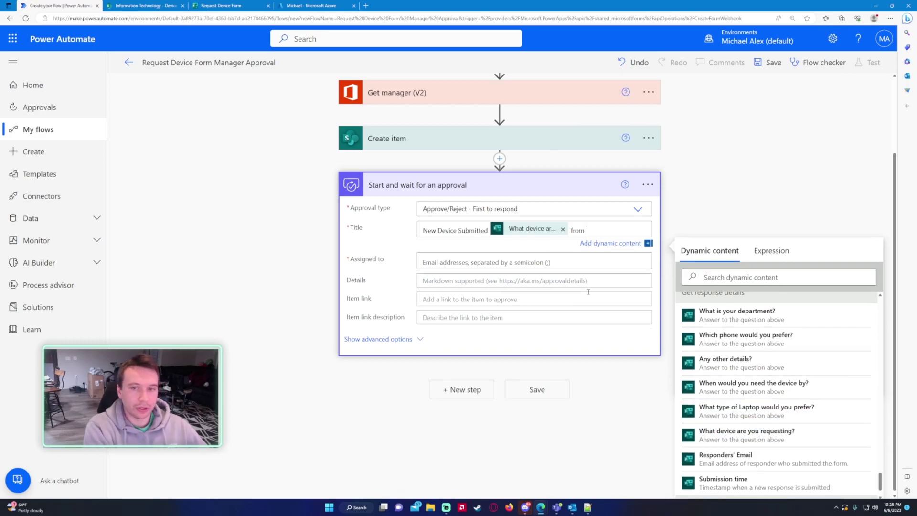
pyautogui.click(741, 463)
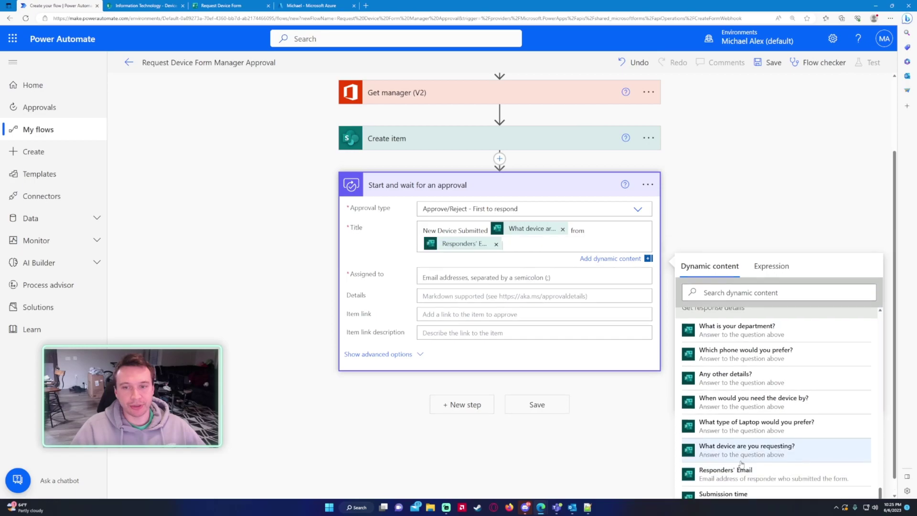
# - Assign the approval to the manager's Mail and check the advanced options
pyautogui.click(436, 277)
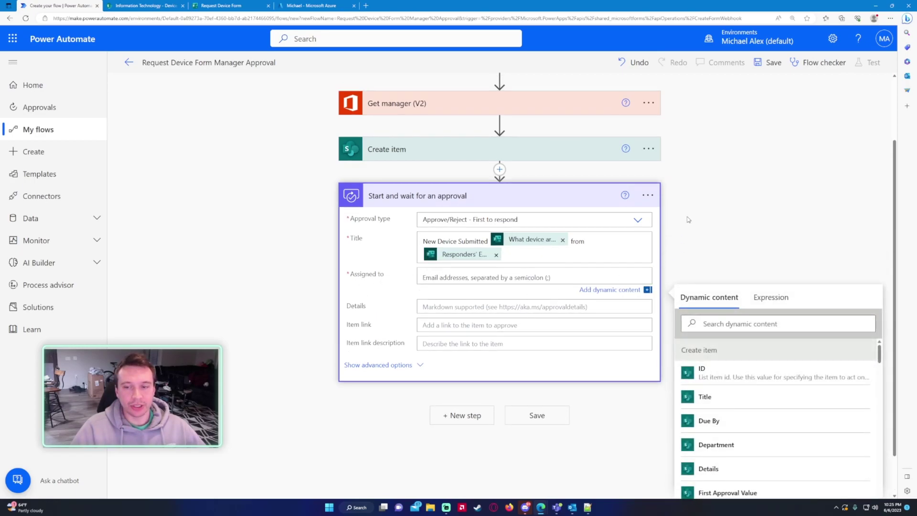
pyautogui.scroll(-1, 688, 219)
pyautogui.scroll(-10, 878, 308)
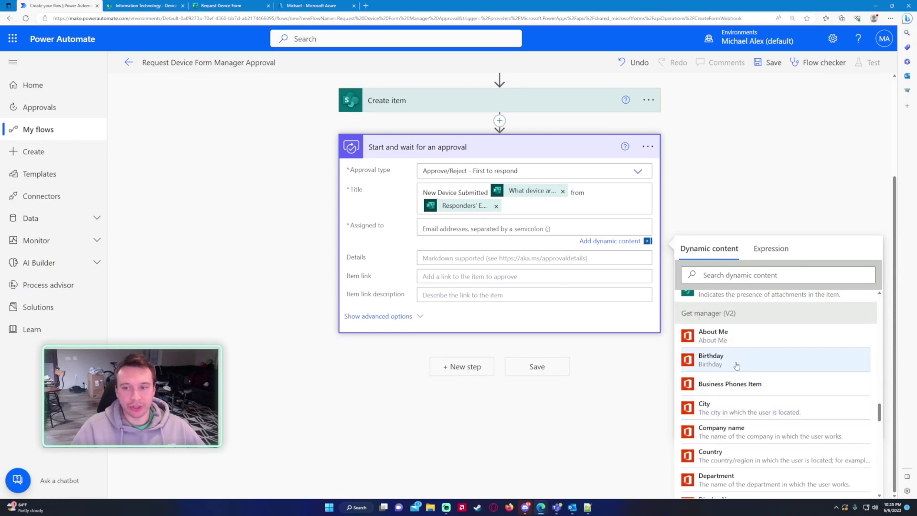
pyautogui.scroll(-3, 783, 378)
pyautogui.scroll(-1, 750, 426)
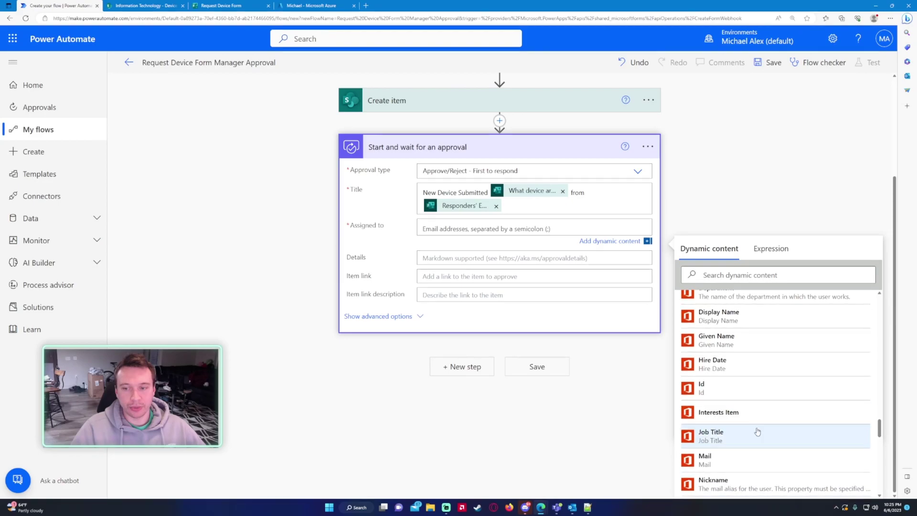
pyautogui.click(744, 464)
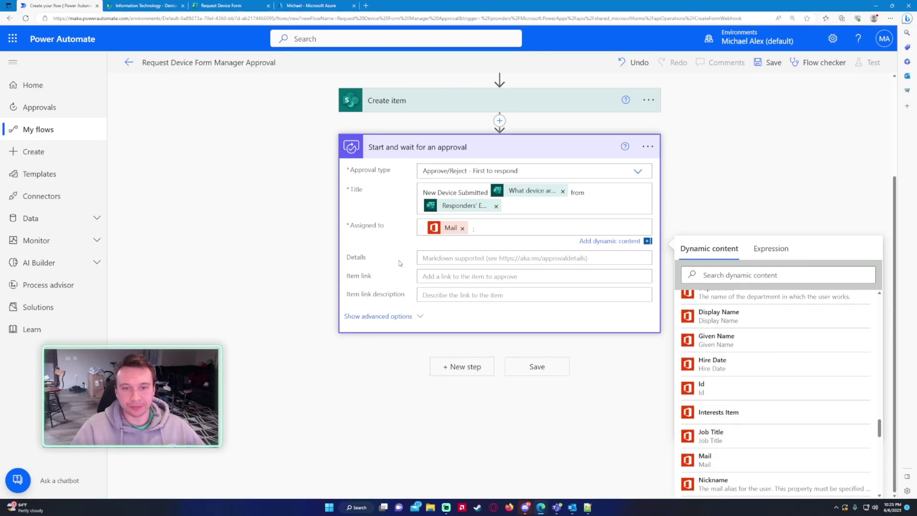
pyautogui.click(442, 258)
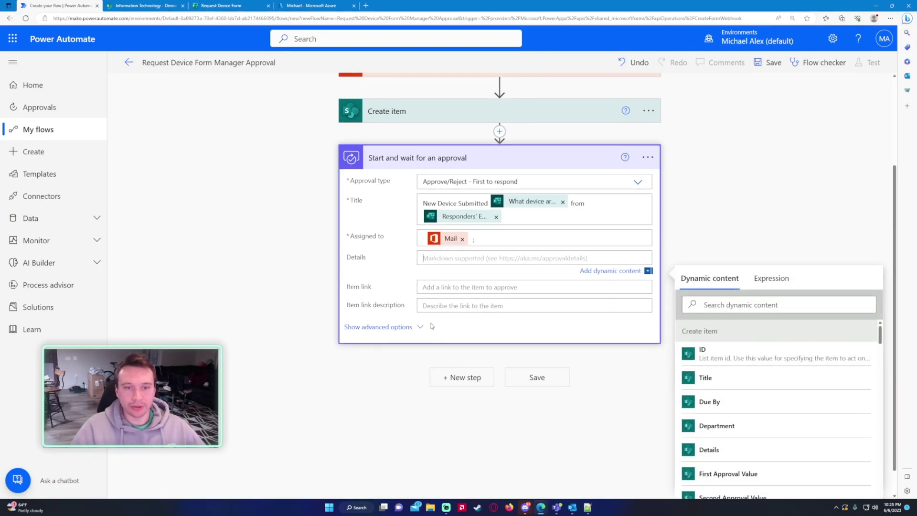
pyautogui.click(417, 329)
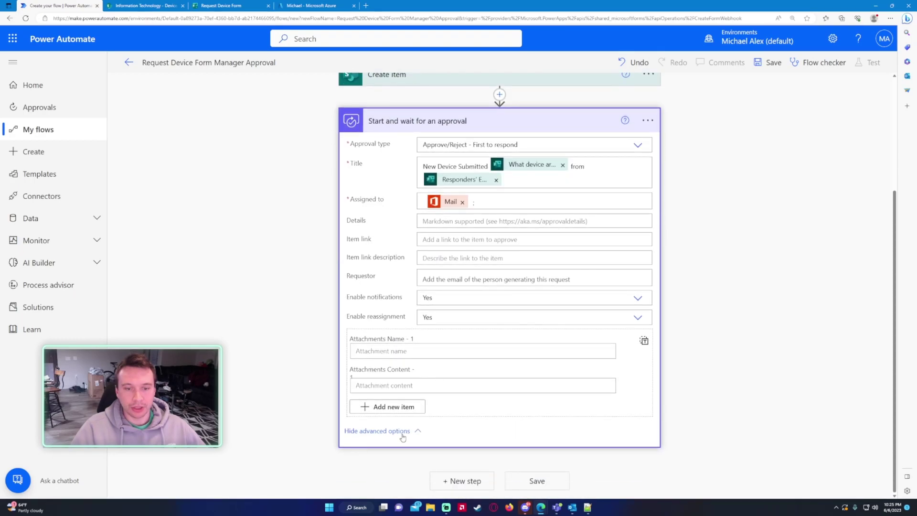
pyautogui.click(404, 436)
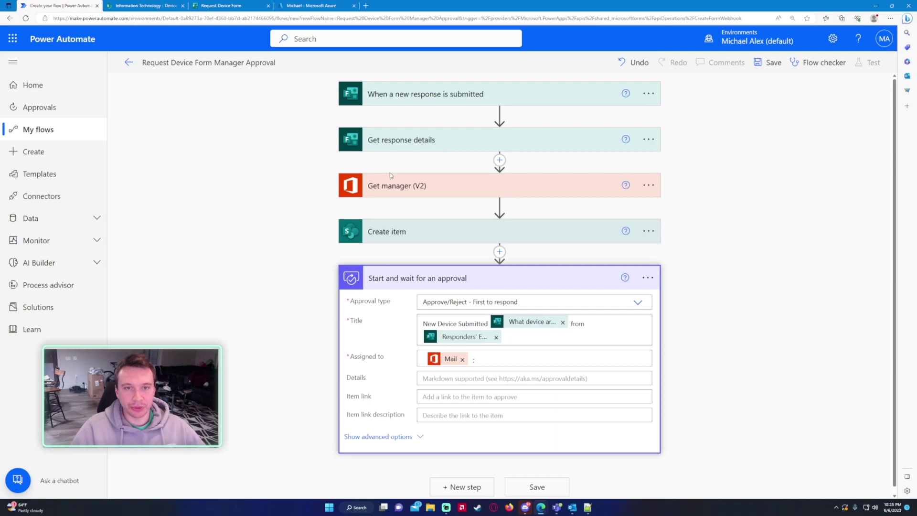
# - Recheck the approval step's fields, collapse it, and save the Request Device Form Manager Approval flow
pyautogui.click(432, 285)
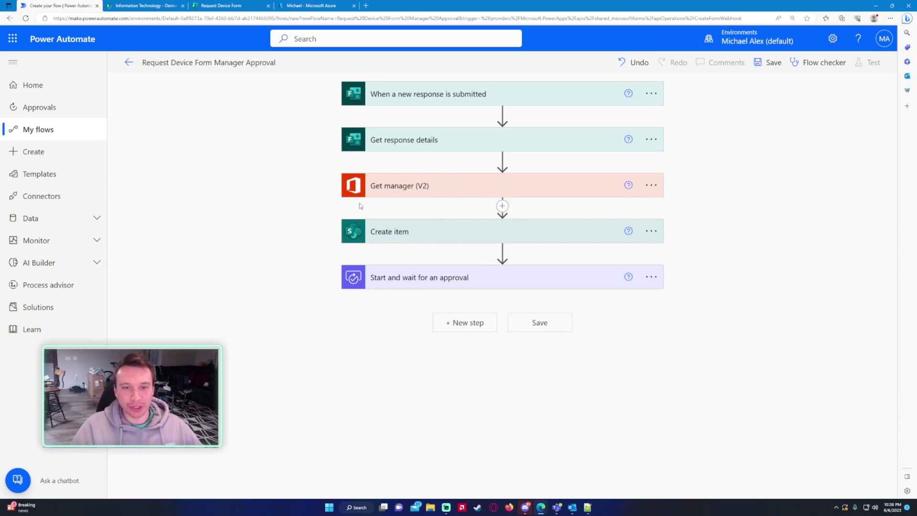
pyautogui.click(422, 280)
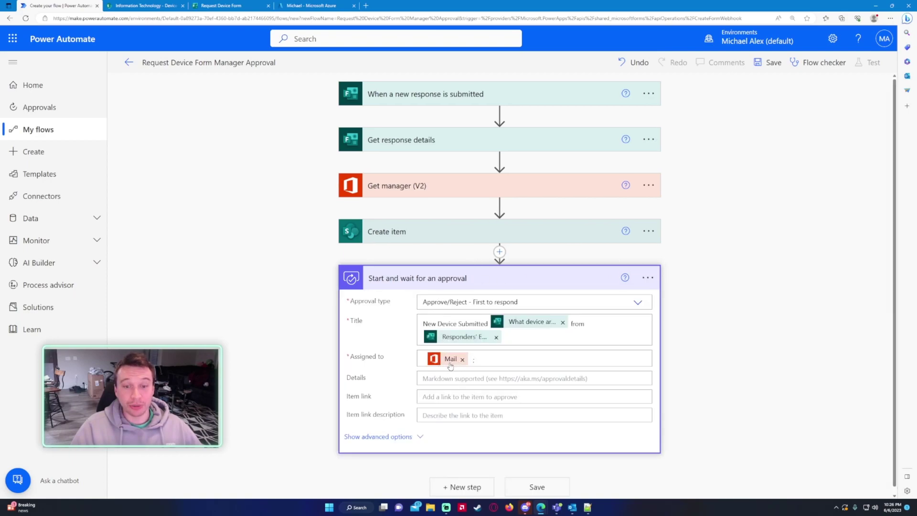
pyautogui.click(506, 276)
pyautogui.click(542, 329)
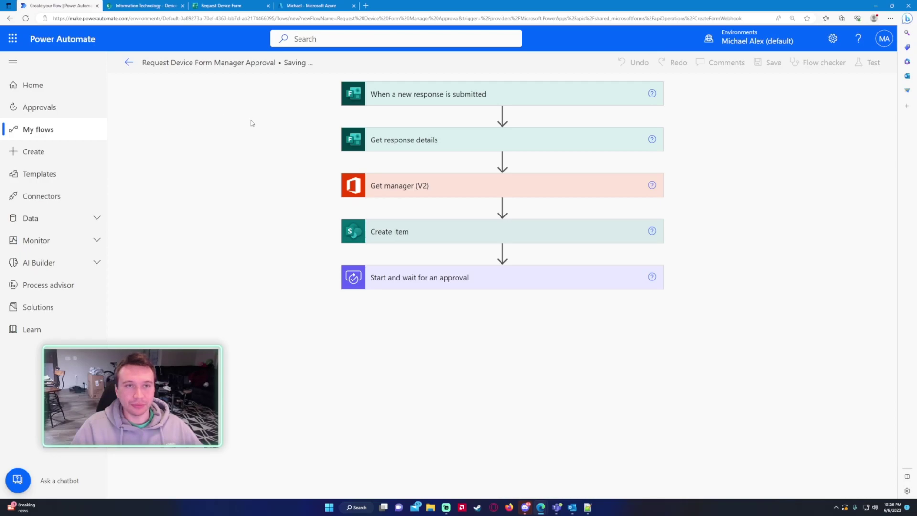
# - Open a preview of the Request Device Form in Microsoft Forms
pyautogui.click(220, 8)
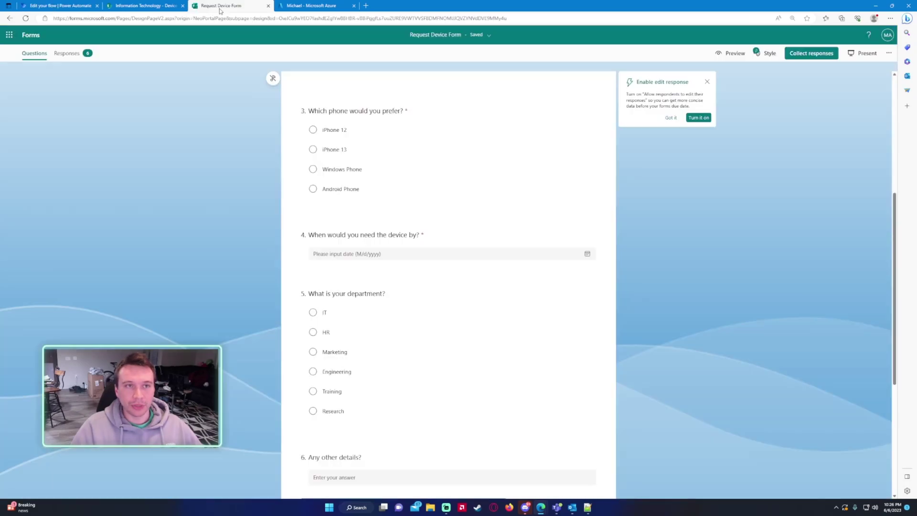
pyautogui.scroll(5, 375, 88)
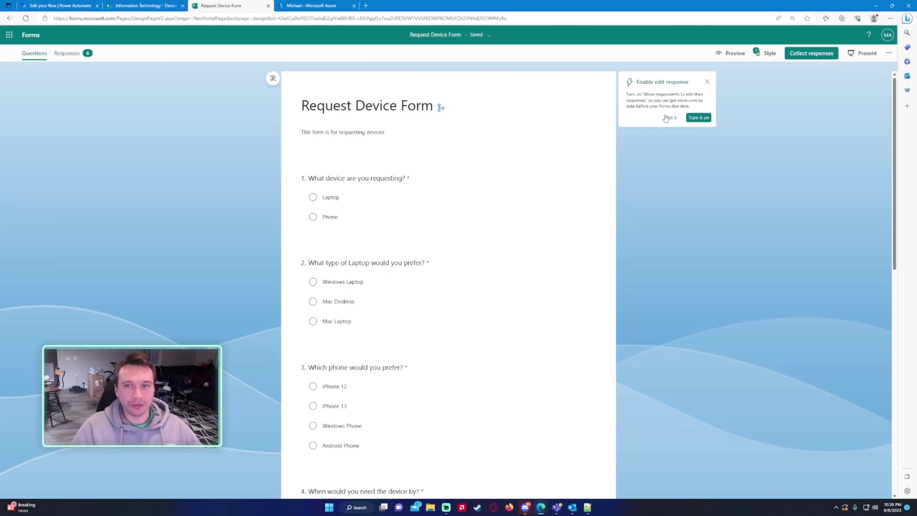
pyautogui.click(736, 54)
# - Submit a test response: Laptop, Windows Laptop, needed by 6/7/2023, IT department
pyautogui.click(333, 185)
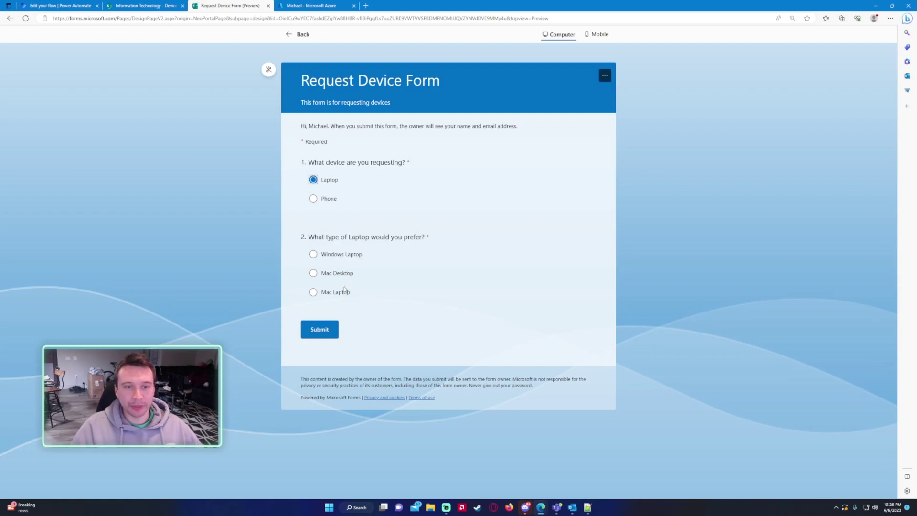
pyautogui.click(346, 255)
pyautogui.scroll(-2, 349, 311)
pyautogui.click(352, 284)
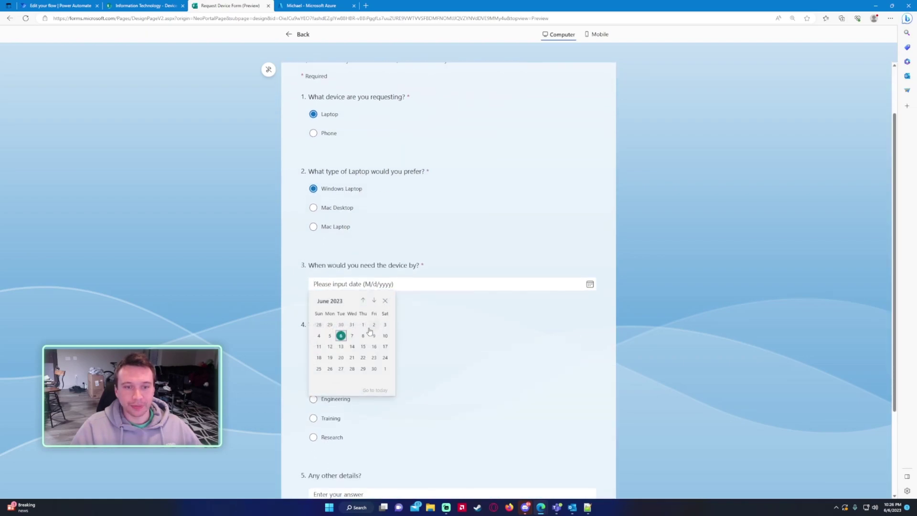
pyautogui.click(353, 337)
pyautogui.click(313, 342)
pyautogui.scroll(-3, 389, 372)
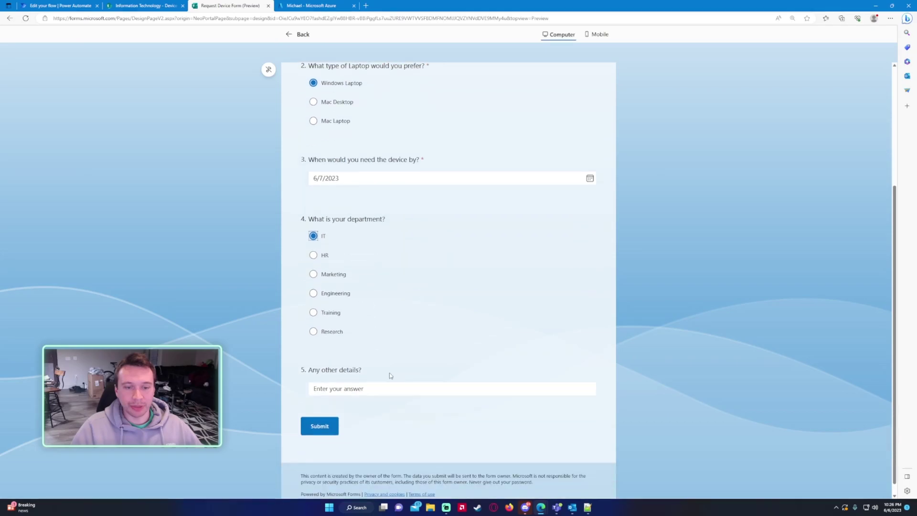
pyautogui.click(335, 420)
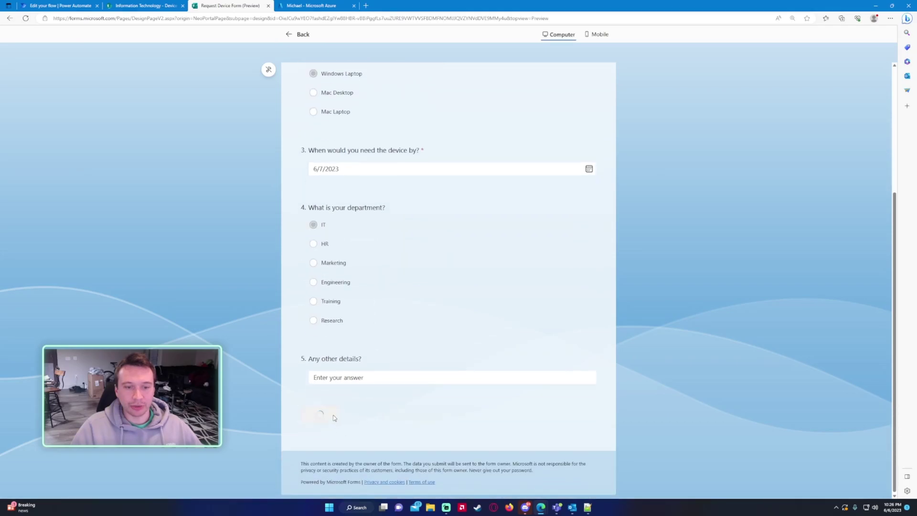
pyautogui.click(57, 6)
# - Open the failed test run and expand the approval step to see its error
pyautogui.click(129, 62)
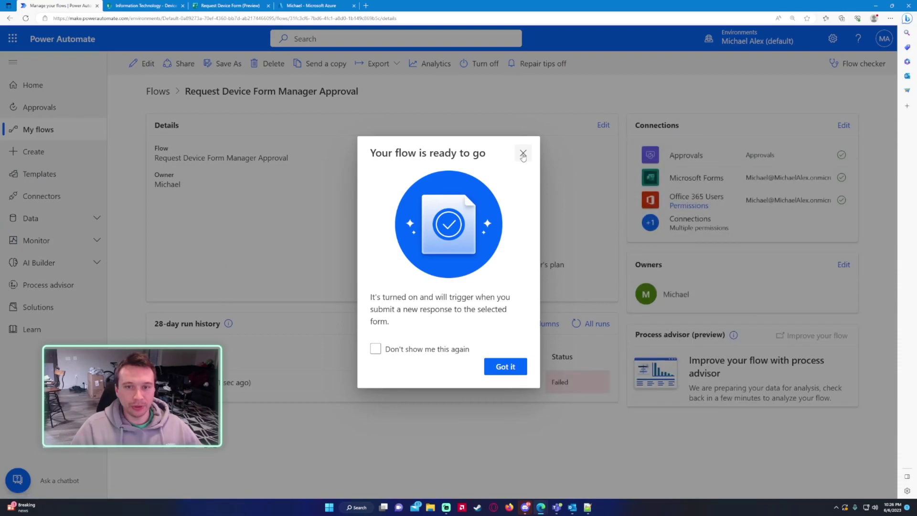
pyautogui.click(523, 154)
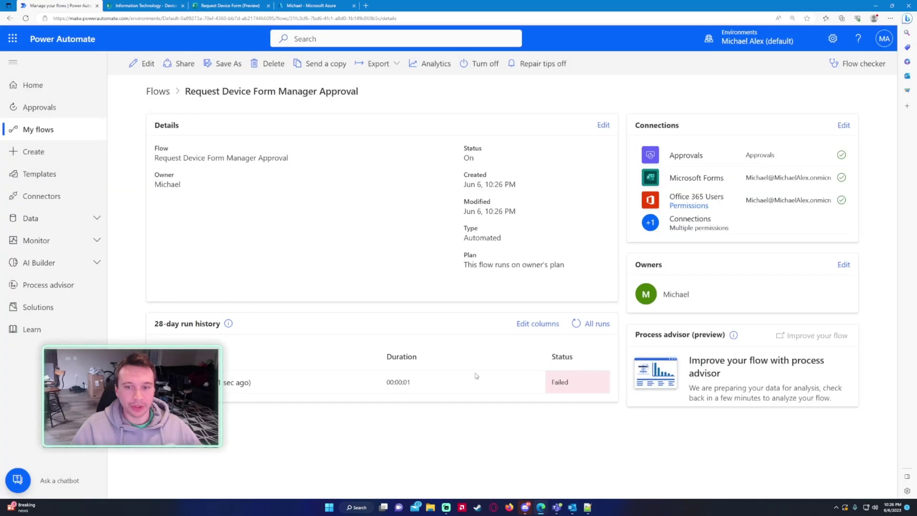
pyautogui.click(253, 388)
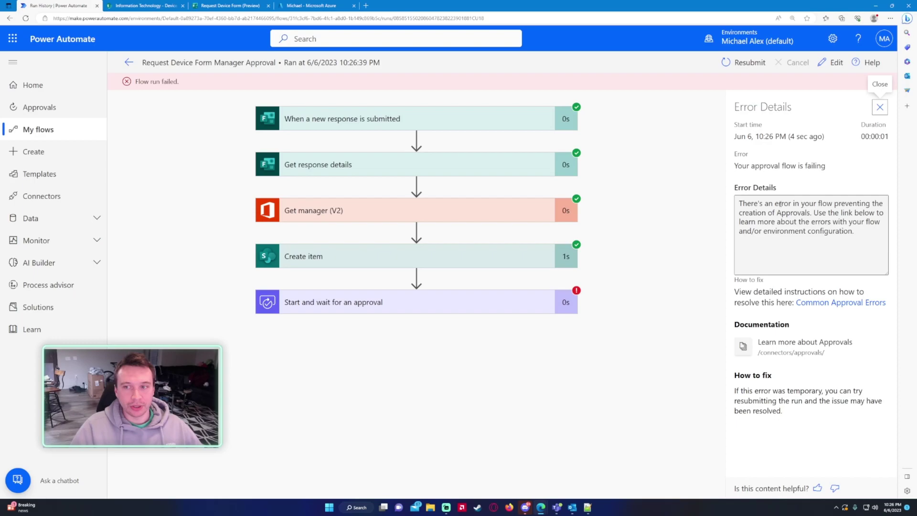
pyautogui.moveTo(780, 204); pyautogui.dragTo(858, 234)
pyautogui.click(859, 234)
pyautogui.click(465, 298)
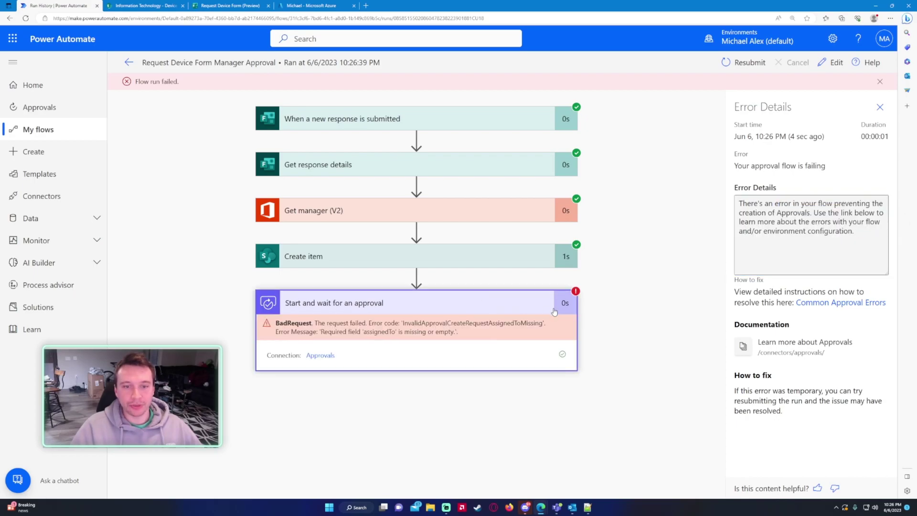
# - Read the missing assignedTo error and the manager's User Principal Name output, then return
pyautogui.moveTo(415, 323); pyautogui.dragTo(543, 325)
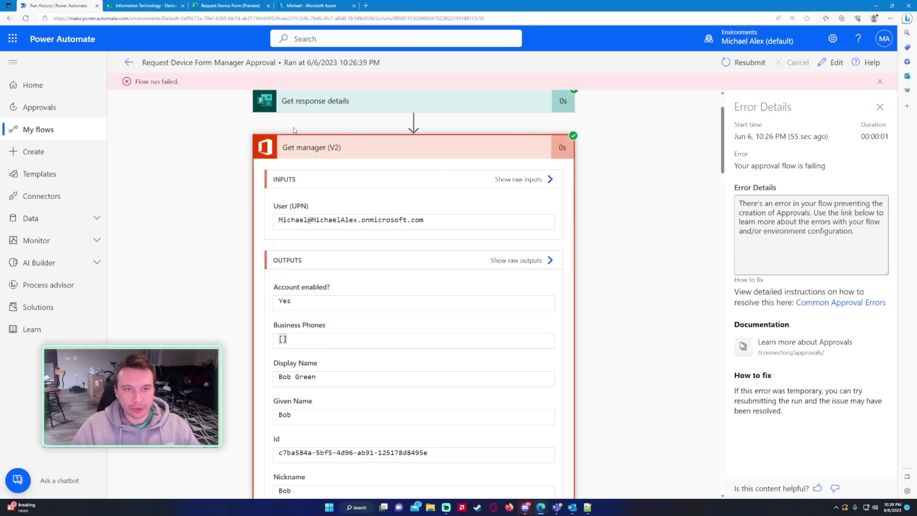
pyautogui.scroll(-3, 214, 184)
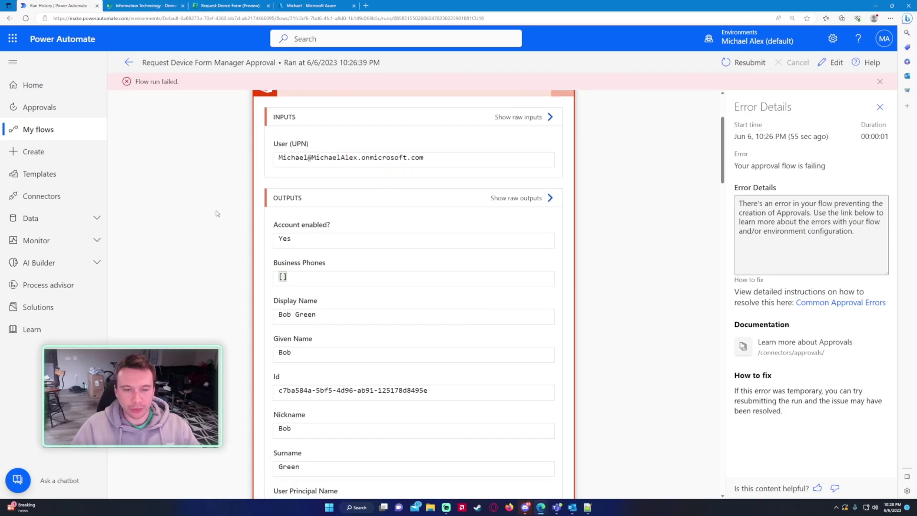
pyautogui.scroll(-2, 198, 271)
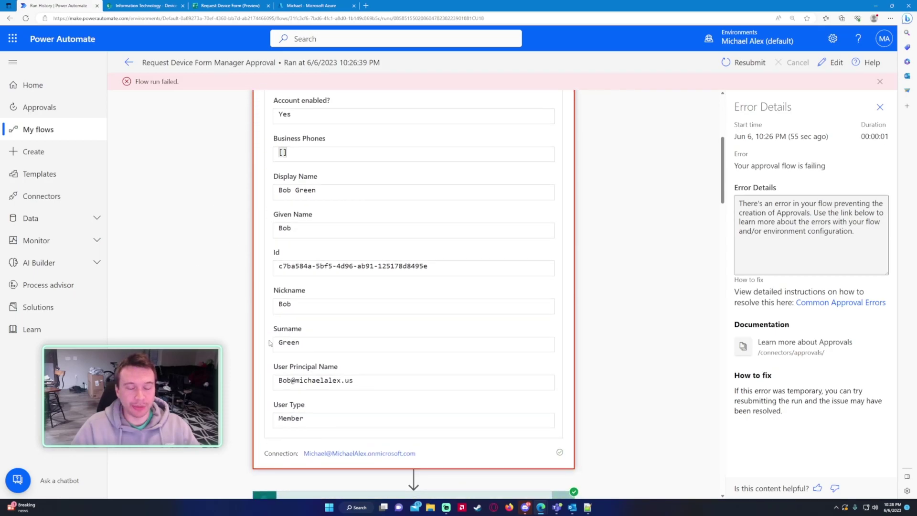
pyautogui.hotkey('shift', 'Home')
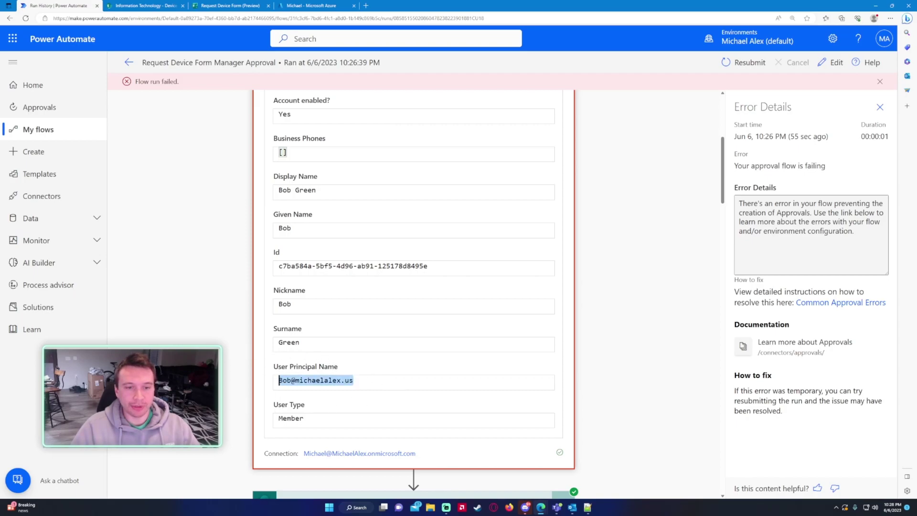
pyautogui.scroll(4, 261, 266)
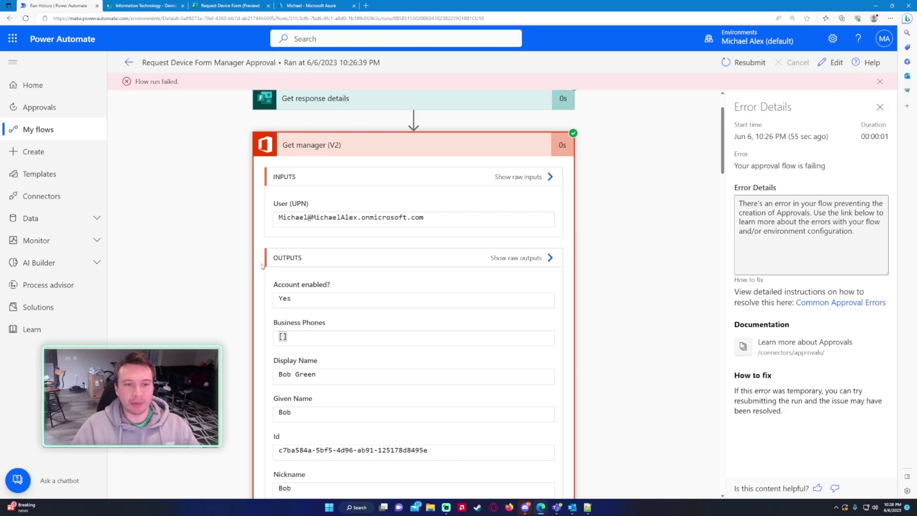
pyautogui.scroll(-1, 327, 303)
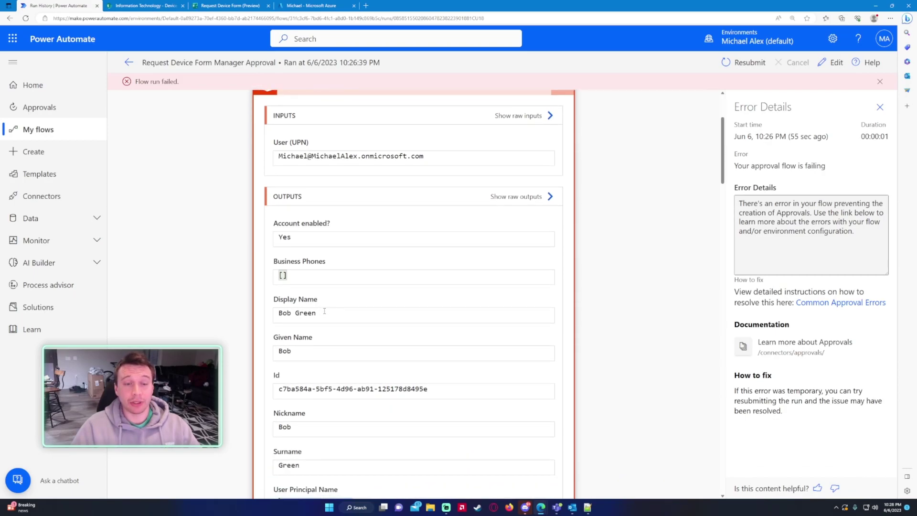
pyautogui.scroll(-2, 382, 419)
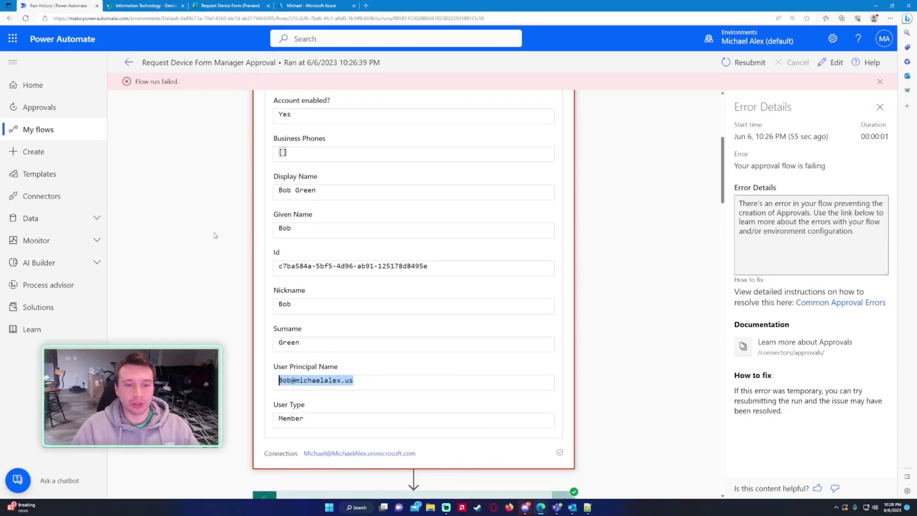
pyautogui.click(129, 63)
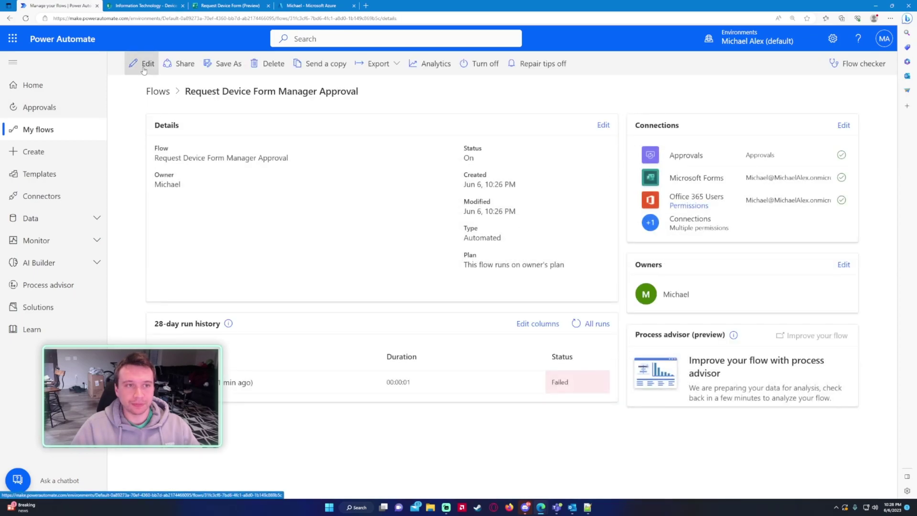
# - Replace Mail with the manager's User Principal Name in Create item's User Manager Claims
pyautogui.click(143, 67)
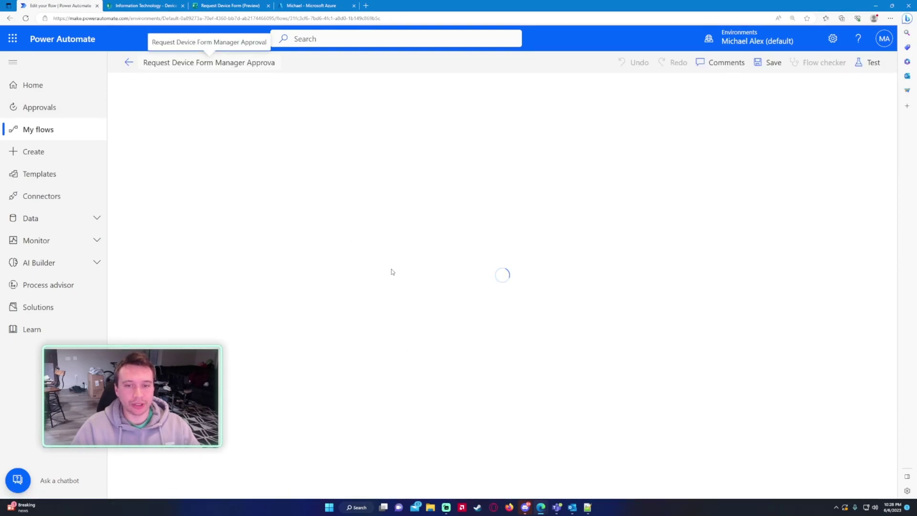
pyautogui.click(397, 226)
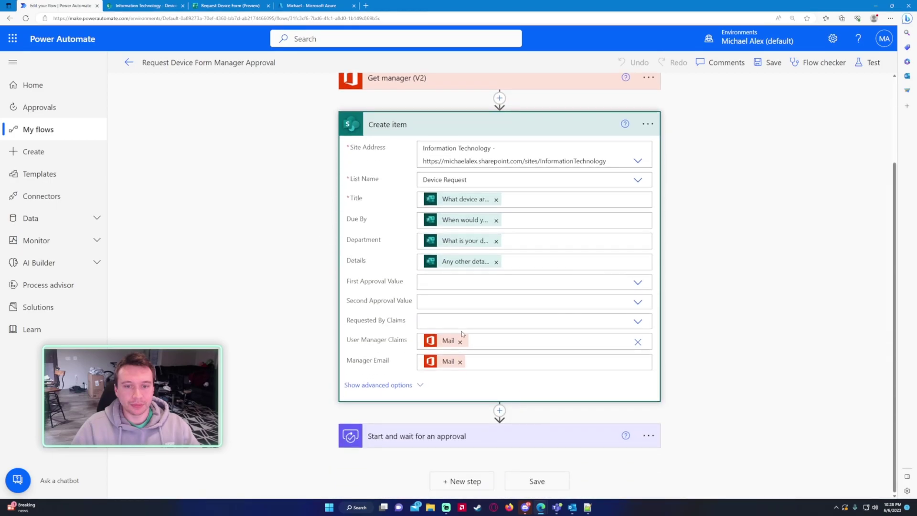
pyautogui.click(463, 341)
pyautogui.scroll(-3, 462, 355)
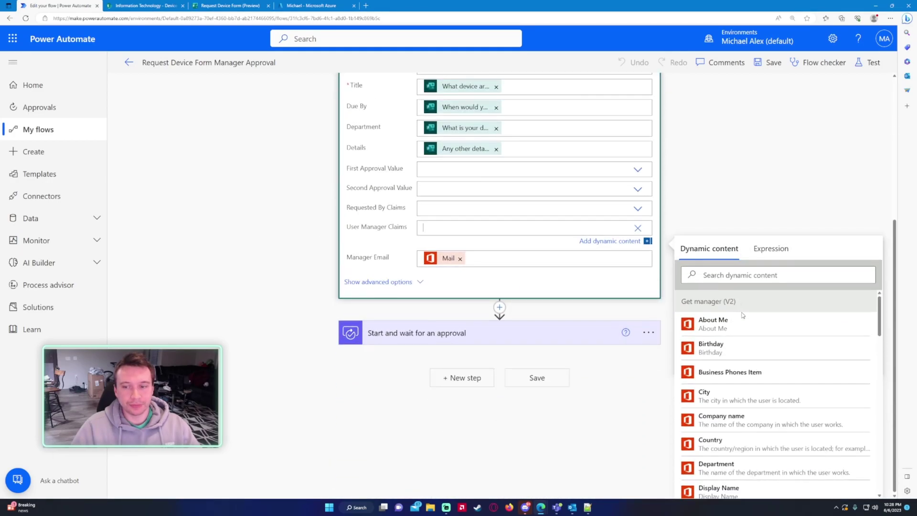
pyautogui.scroll(-3, 744, 386)
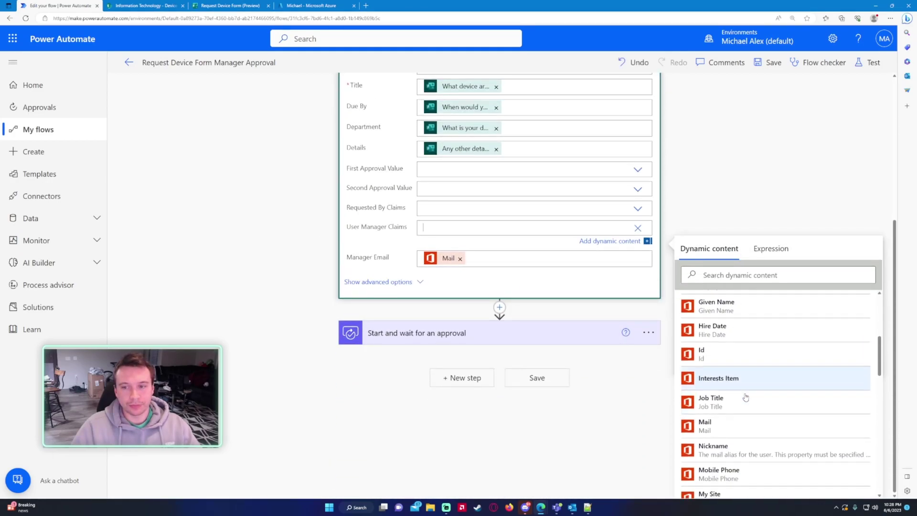
pyautogui.scroll(-1, 762, 425)
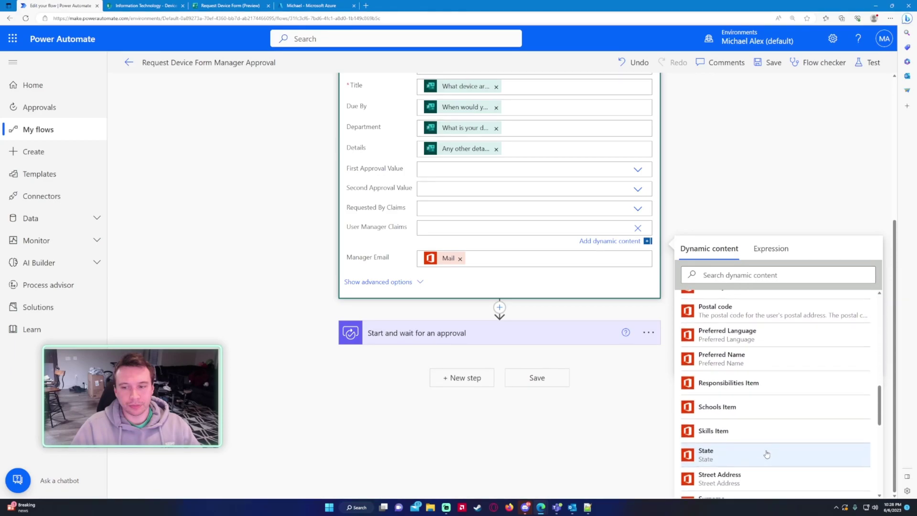
pyautogui.click(769, 463)
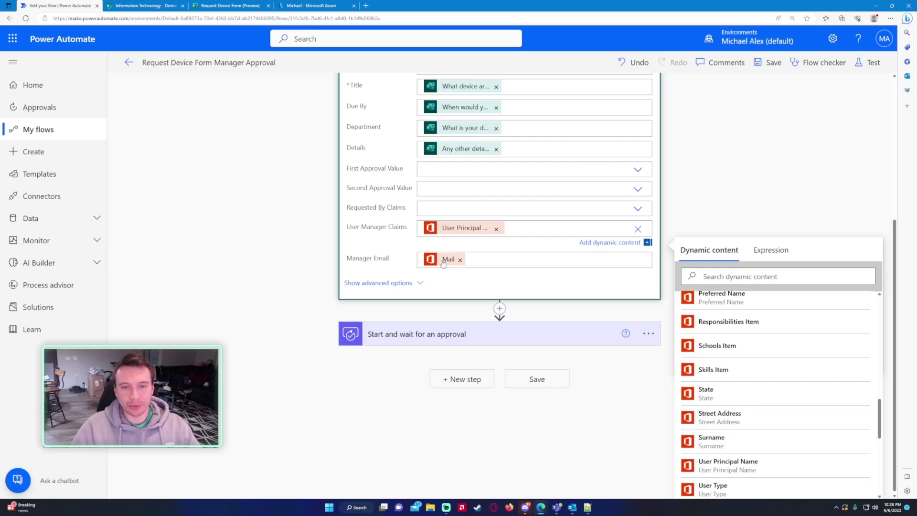
# - Set Manager Email to the manager's User Principal Name instead of Mail
pyautogui.click(460, 259)
pyautogui.scroll(-1, 516, 283)
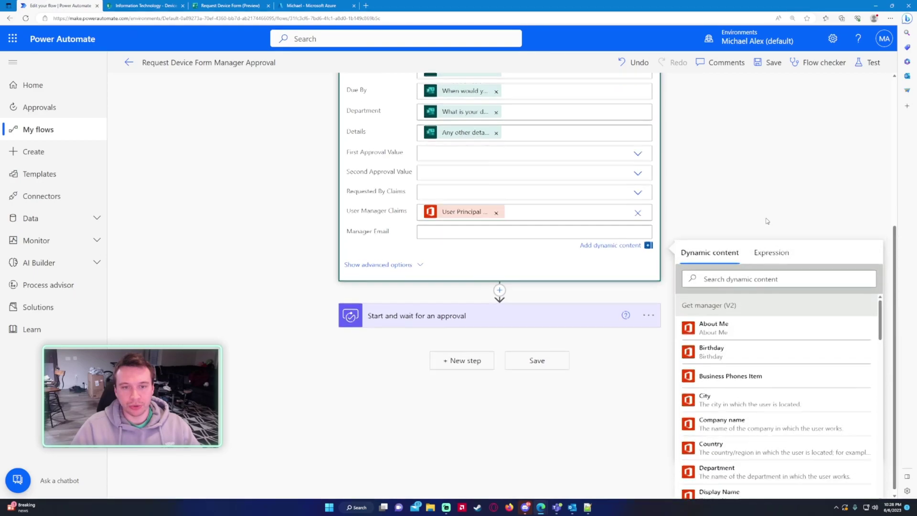
pyautogui.scroll(-2, 790, 368)
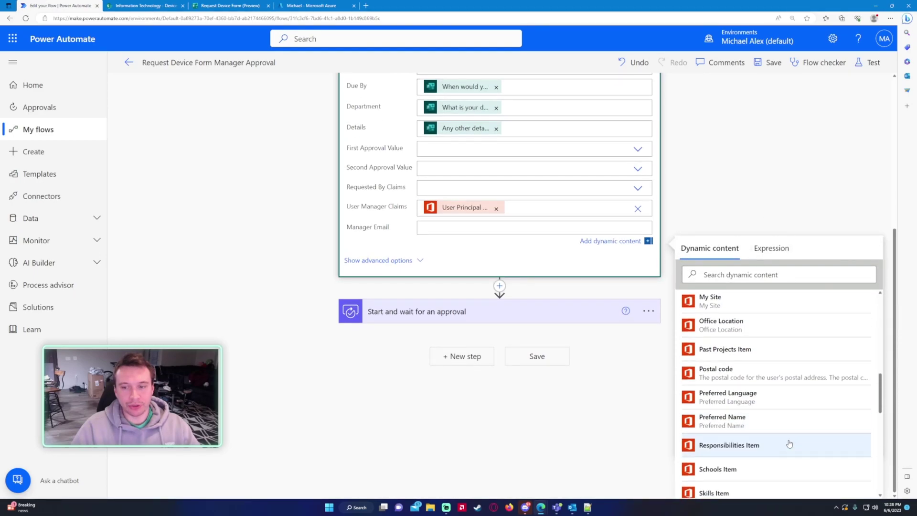
pyautogui.click(779, 442)
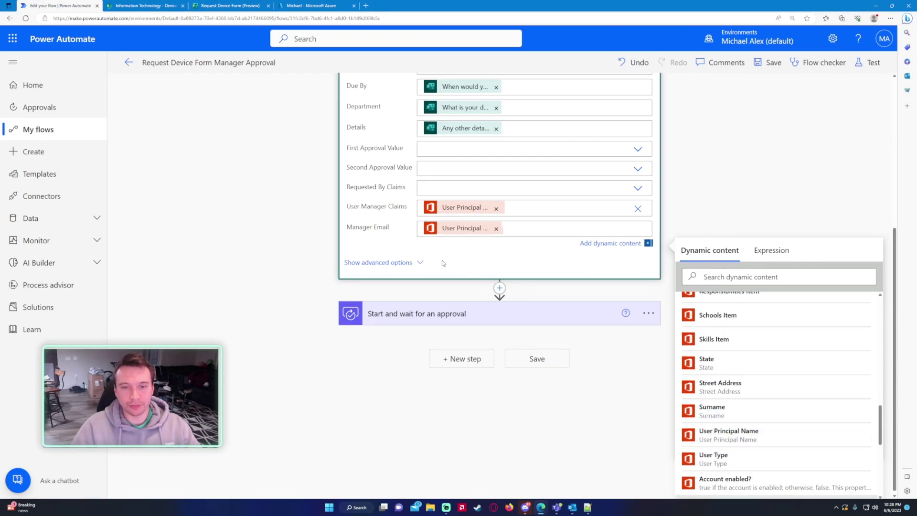
# - Assign the approval to the manager's User Principal Name and save the flow
pyautogui.click(383, 311)
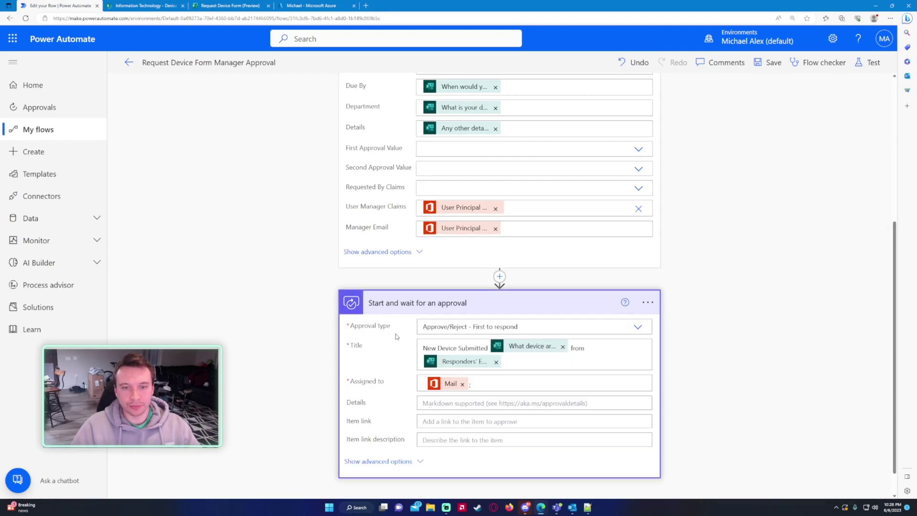
pyautogui.click(462, 385)
pyautogui.scroll(-3, 507, 406)
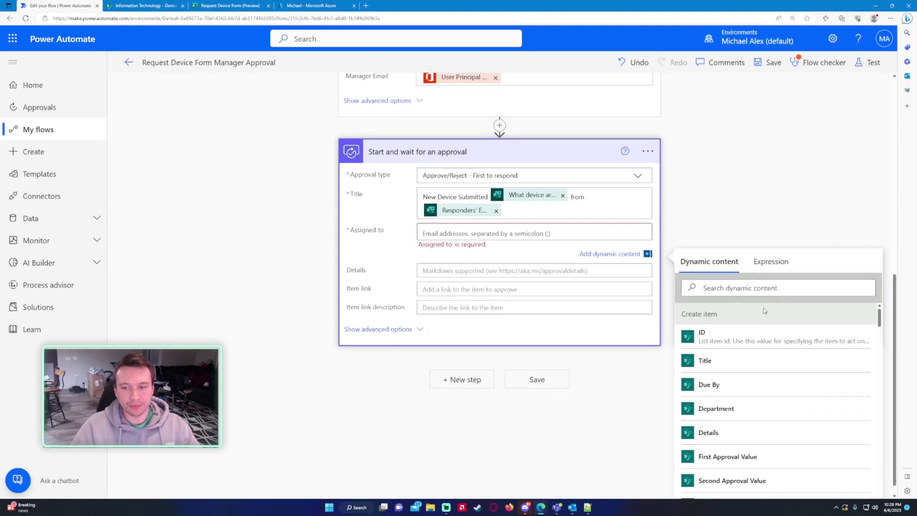
pyautogui.scroll(-10, 775, 401)
pyautogui.moveTo(882, 355); pyautogui.dragTo(890, 469)
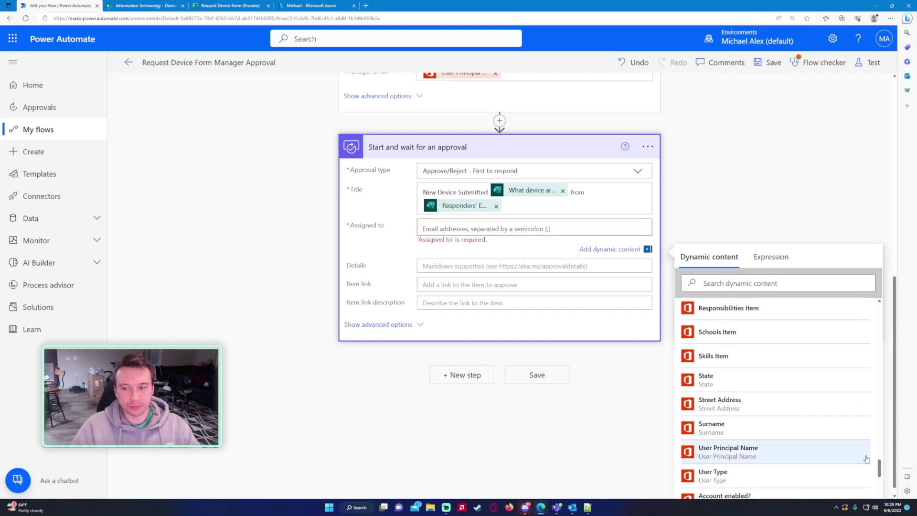
pyautogui.click(731, 451)
pyautogui.click(546, 366)
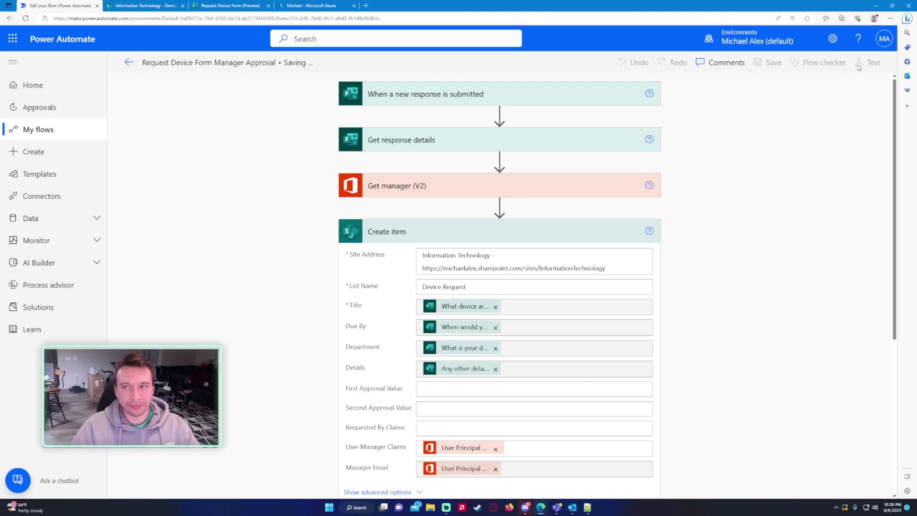
# - Retest the flow with the failed run's recent trigger and check the pending approval step
pyautogui.click(872, 62)
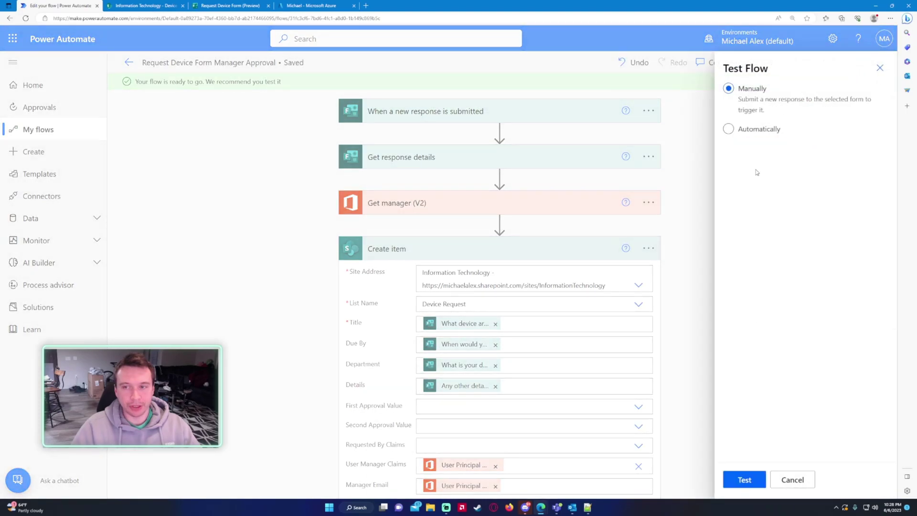
pyautogui.click(757, 129)
pyautogui.click(769, 169)
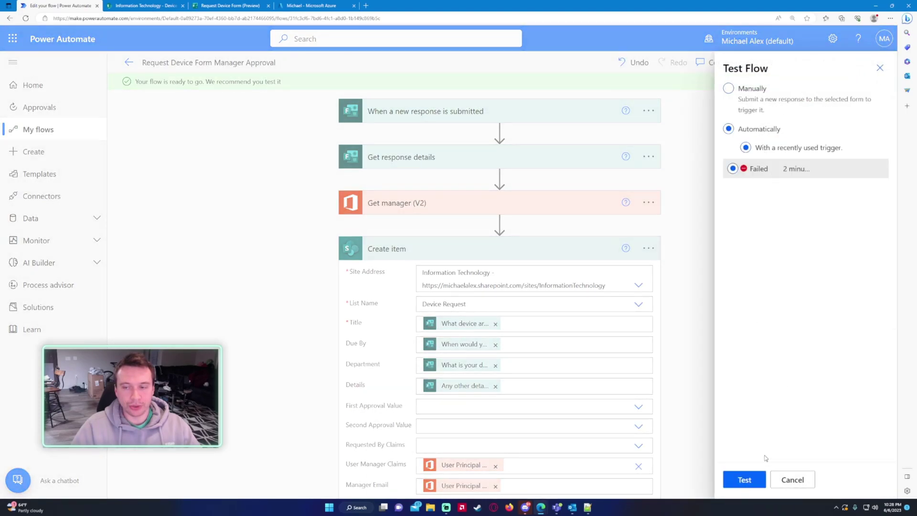
pyautogui.click(743, 480)
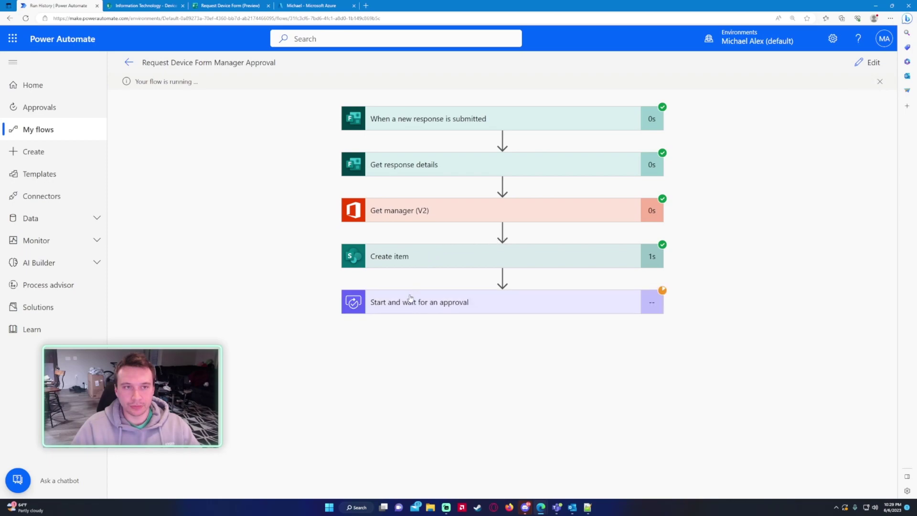
pyautogui.click(411, 297)
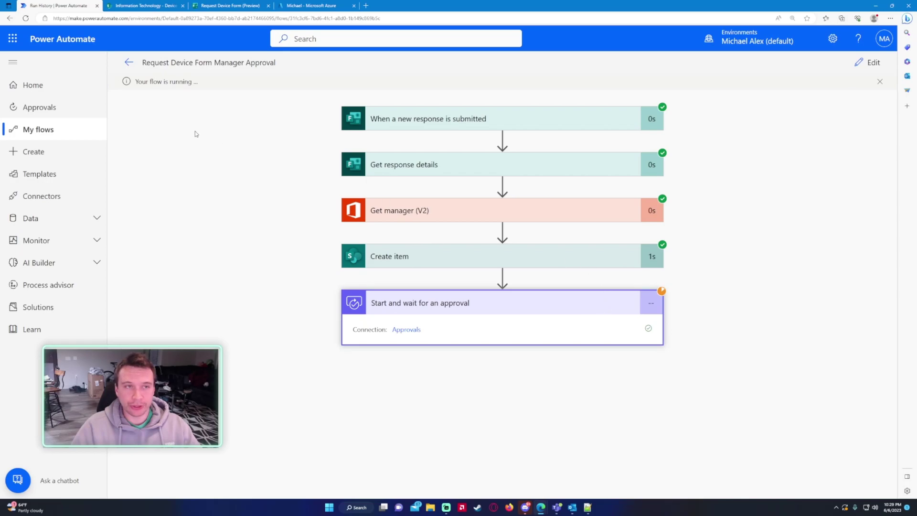
pyautogui.click(158, 6)
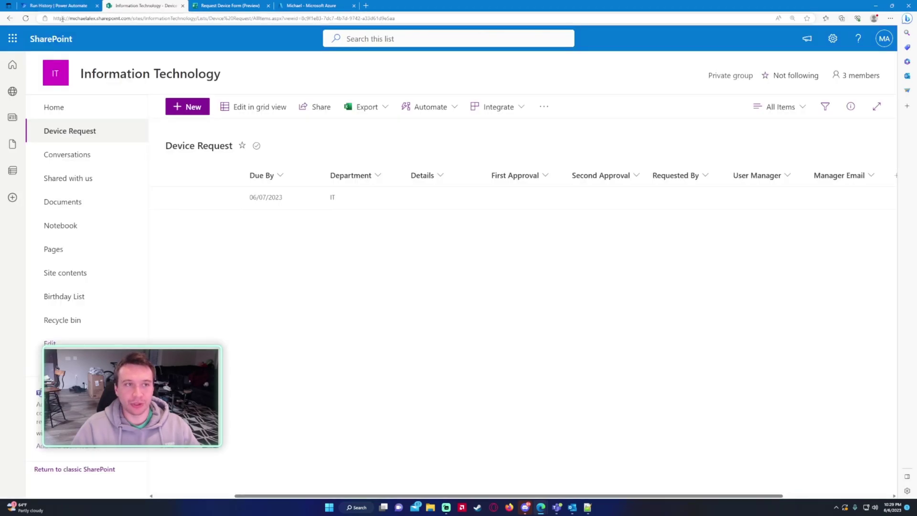
# - Refresh the Device Request list and check the new Laptop item's User Manager and Manager Email
pyautogui.click(26, 19)
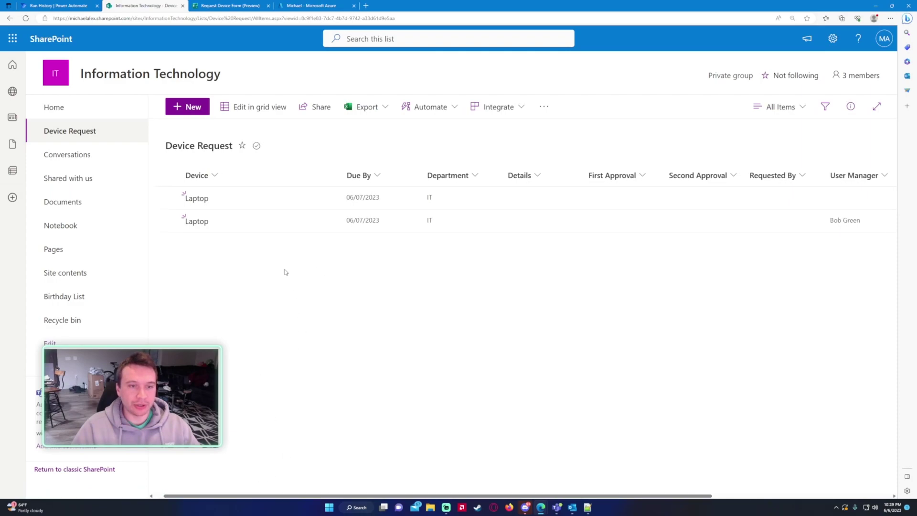
pyautogui.click(290, 222)
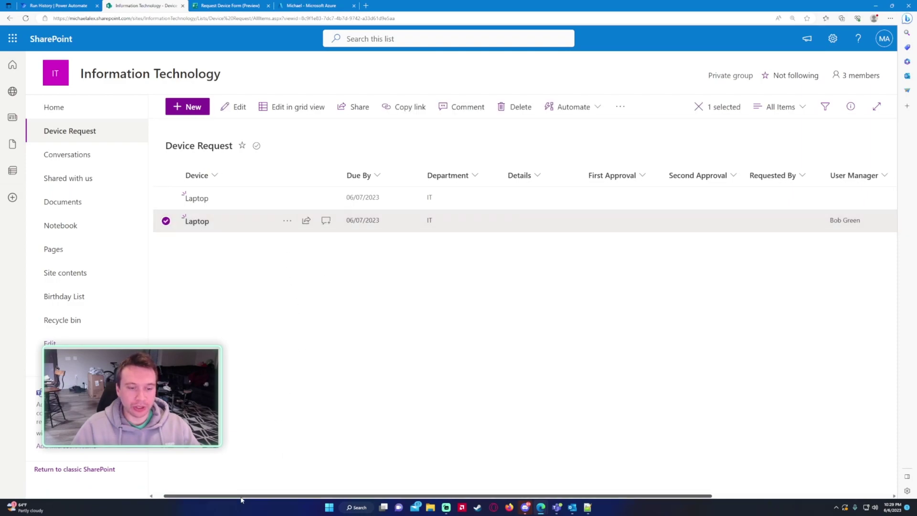
pyautogui.moveTo(240, 499); pyautogui.dragTo(419, 497)
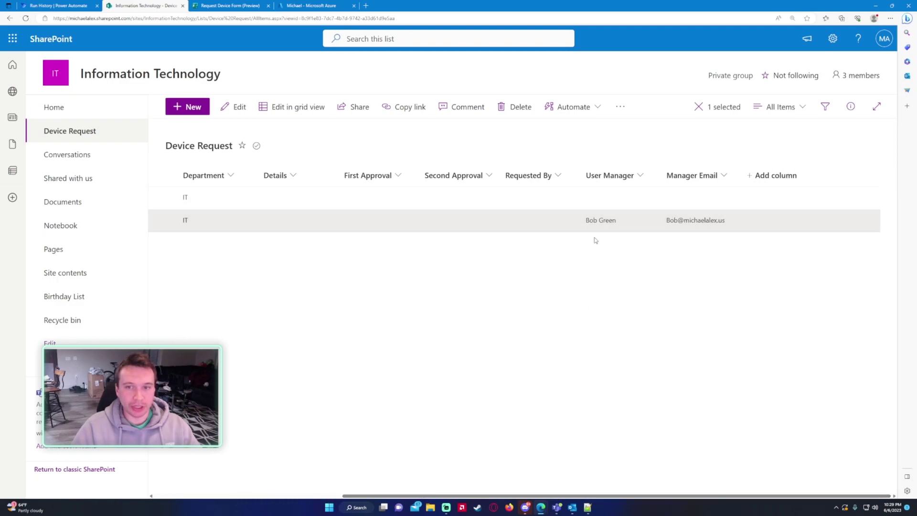
# - Back in Power Automate, inspect the Create item step's run details
pyautogui.click(228, 6)
pyautogui.click(125, 6)
pyautogui.click(72, 5)
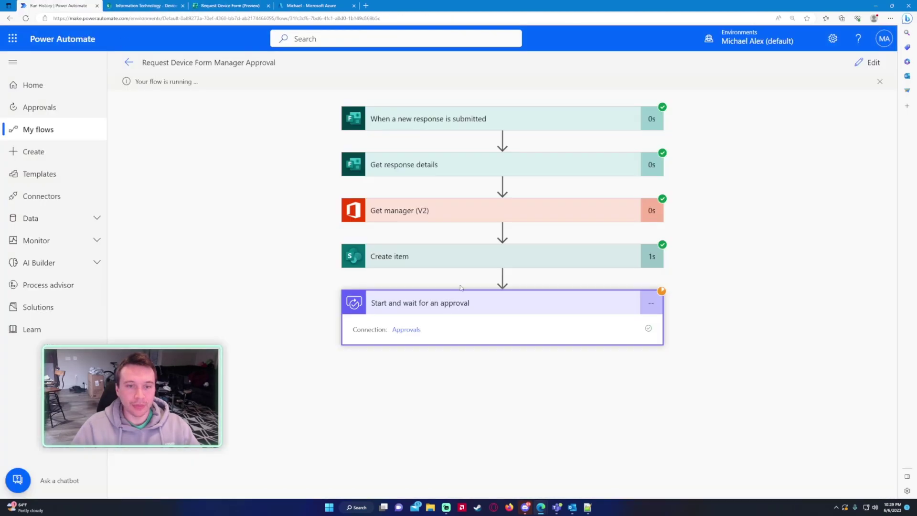
pyautogui.click(409, 257)
pyautogui.click(403, 253)
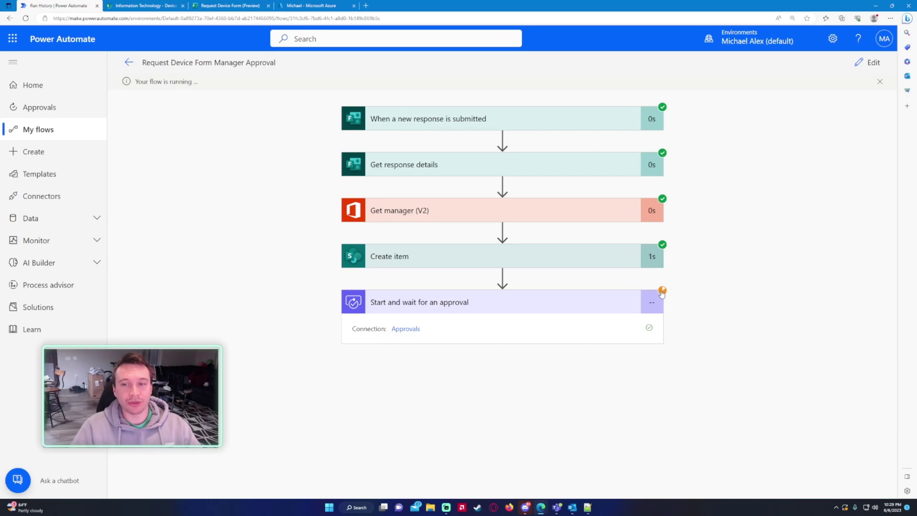
# - Open the still-running test run from the flow's details page, then return to details
pyautogui.click(128, 62)
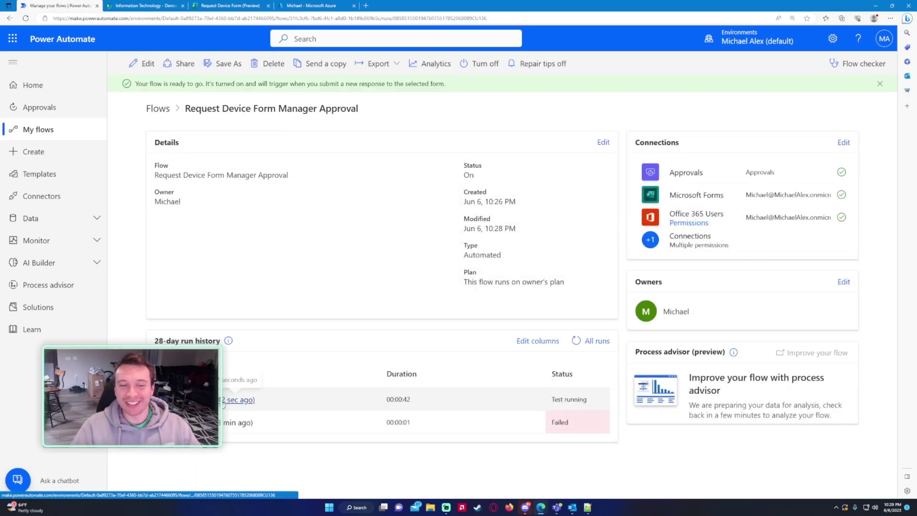
pyautogui.click(233, 393)
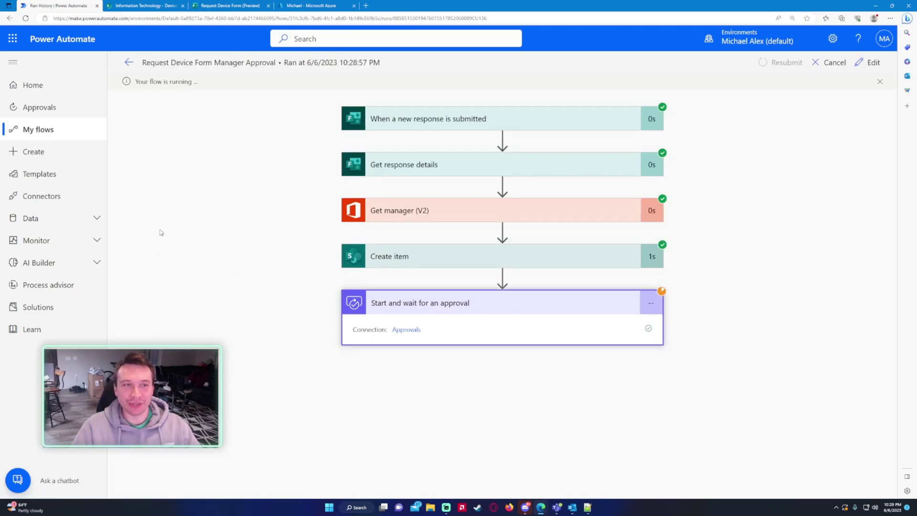
pyautogui.click(128, 62)
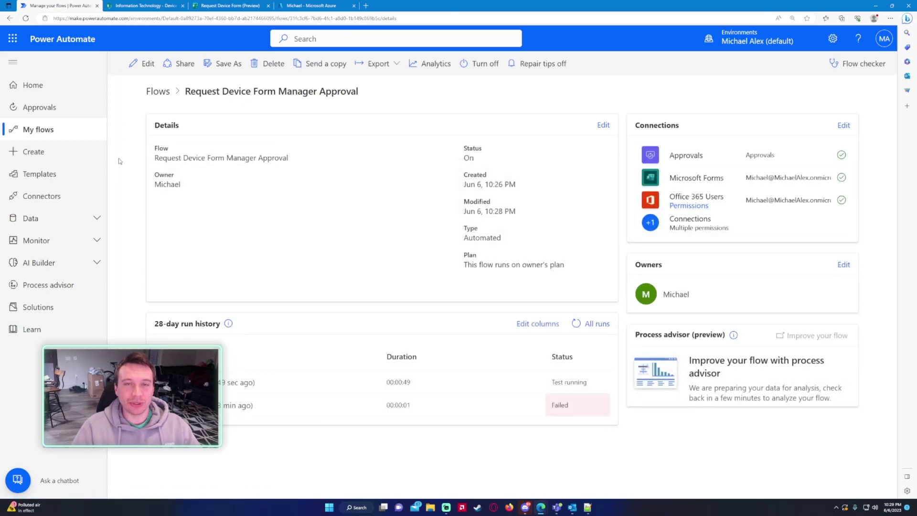